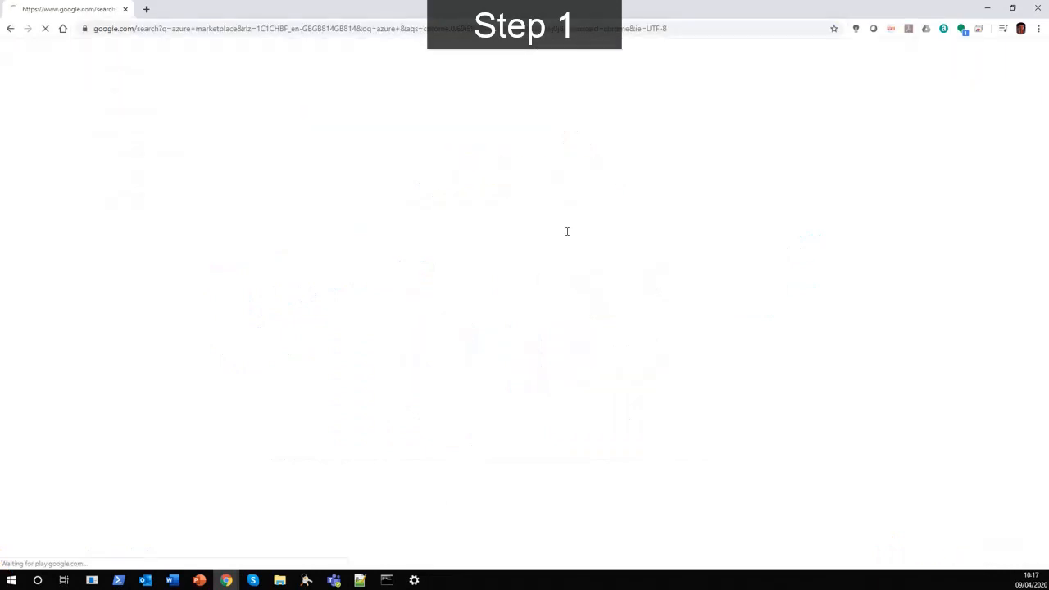
Open Azure Marketplace, search it for "iot sec" and open the KeyScaler - IoT Security for Microsoft Azure IoT listing.
click(205, 246)
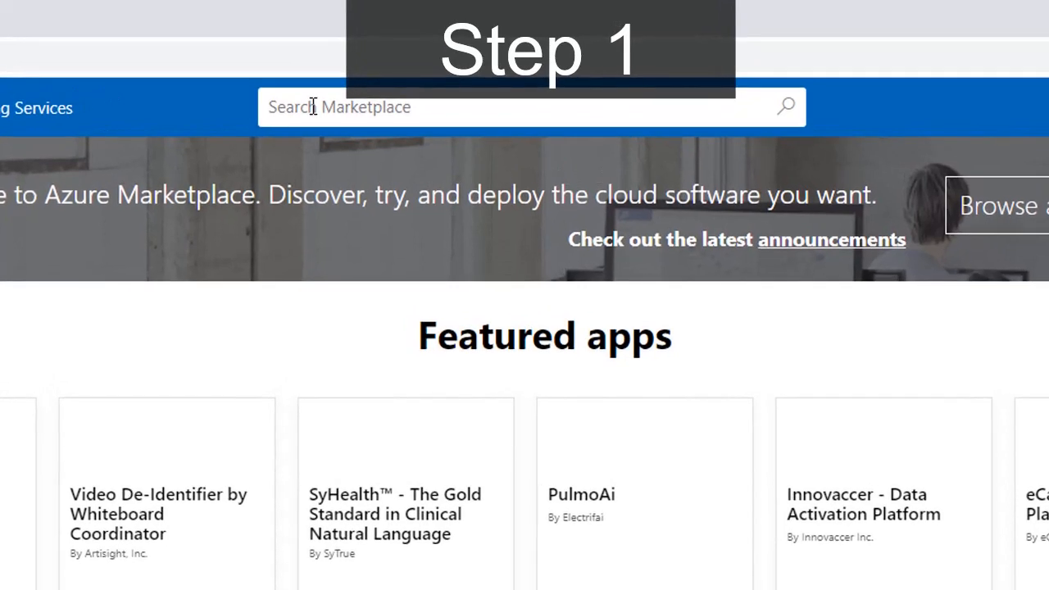
click(312, 108)
text(iot sec)
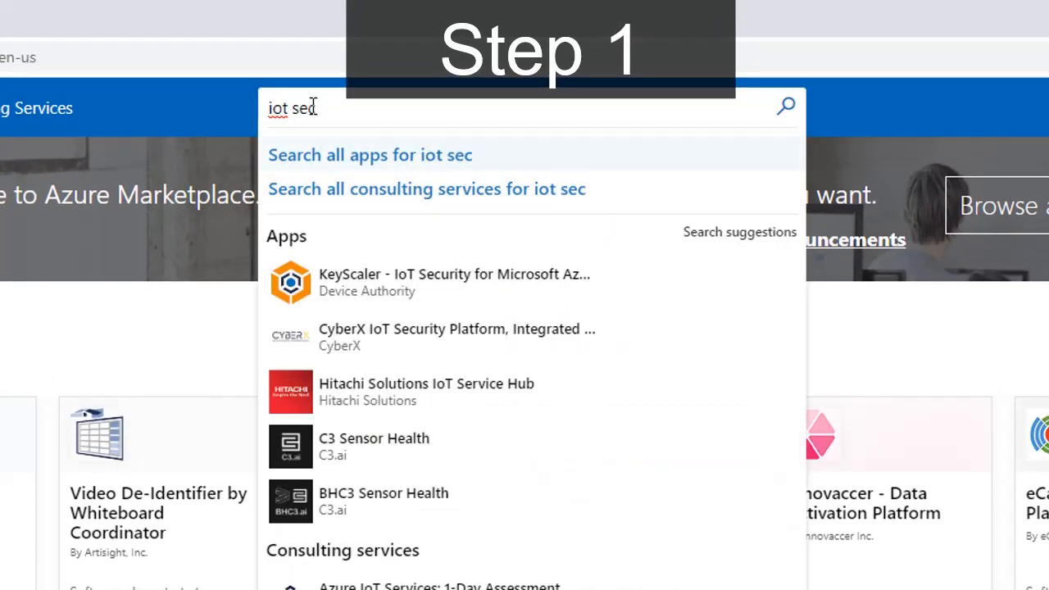
click(389, 284)
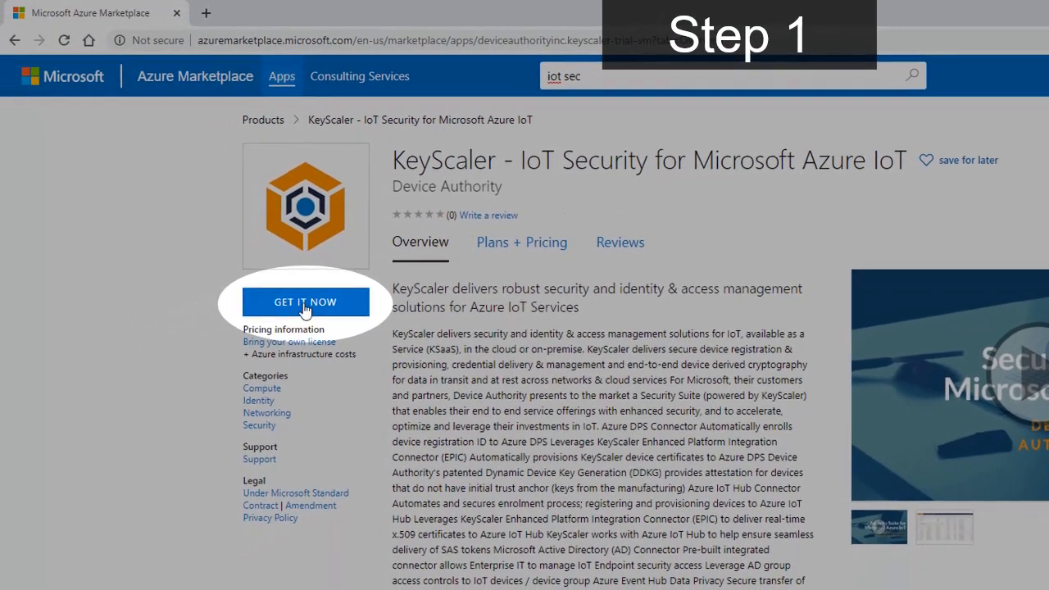
Get the KeyScaler app and start creating its virtual machine from the pre-set configuration with the General and D-Series defaults.
click(161, 353)
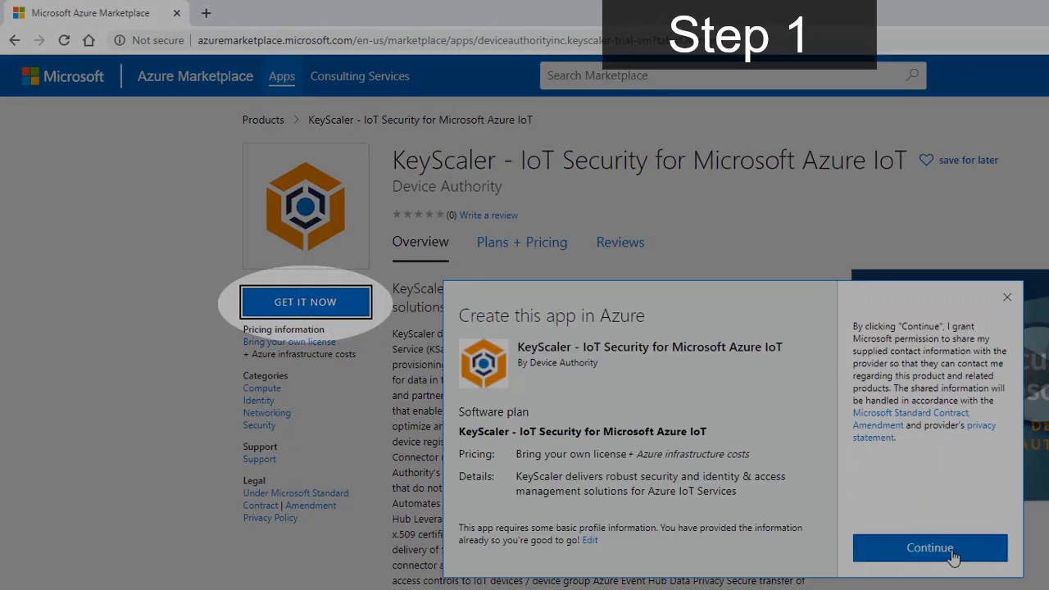
click(953, 555)
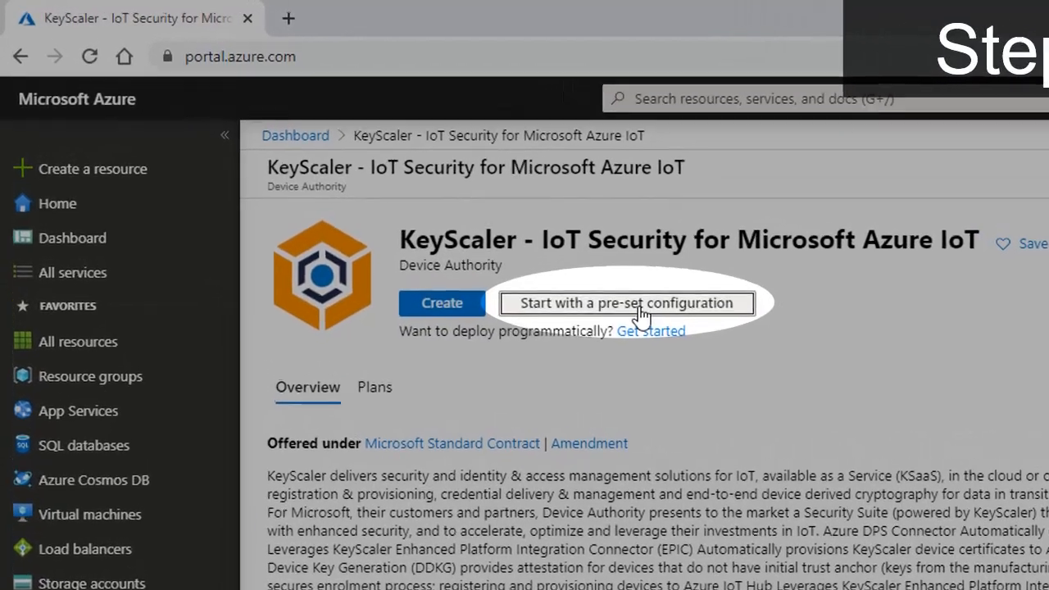
click(580, 282)
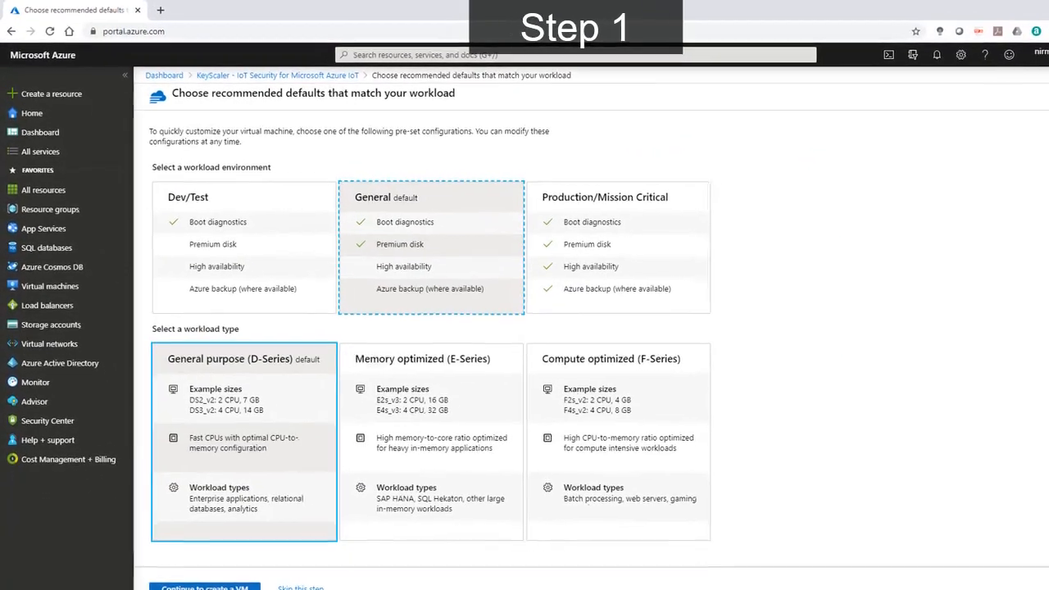
click(204, 587)
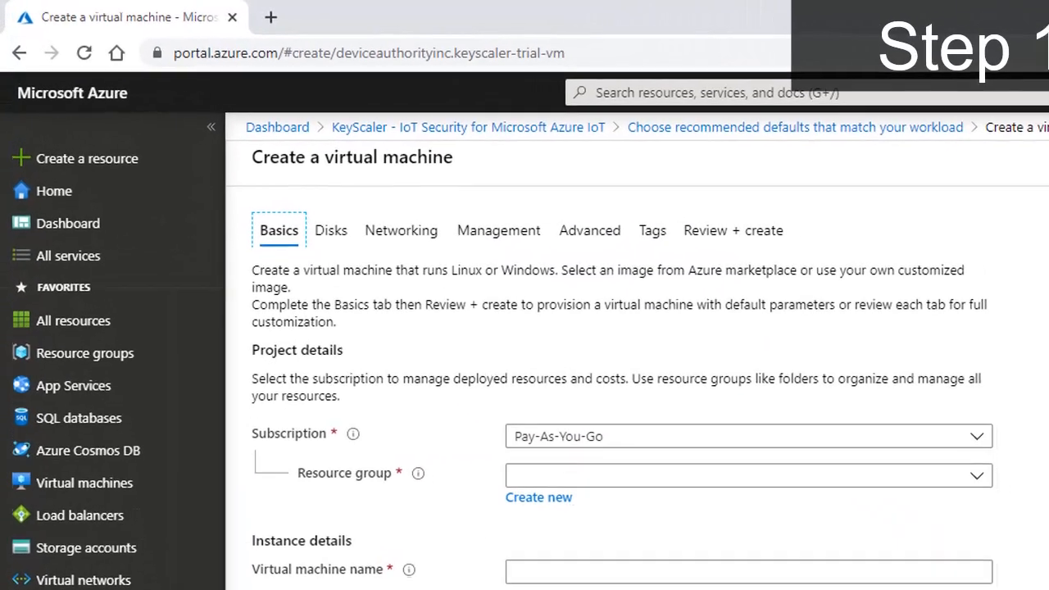
Assign the virtual machine to the existing resource group nmrg.
click(531, 479)
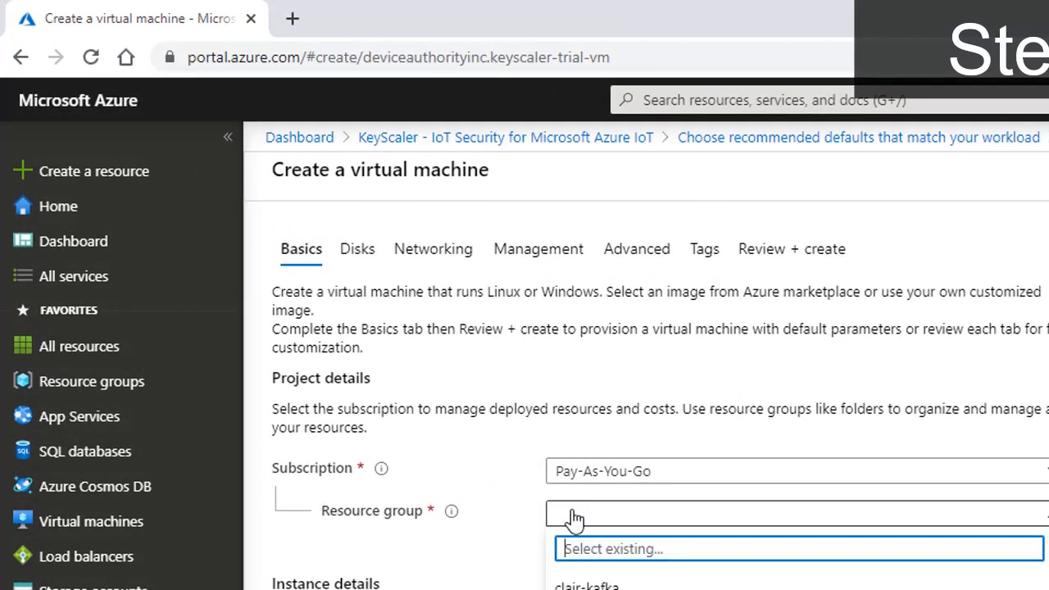
text(nm)
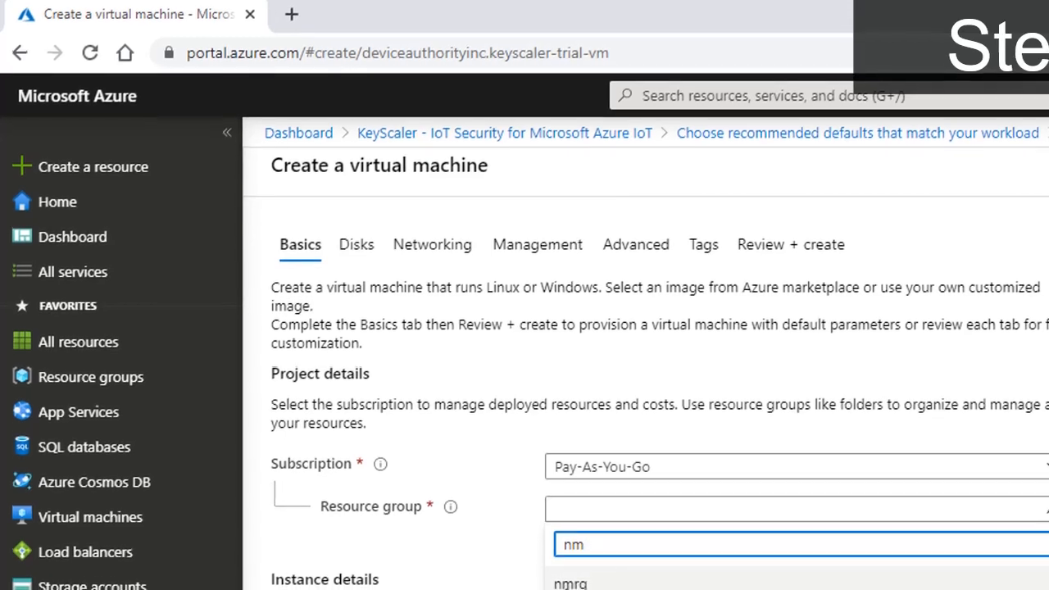
click(572, 586)
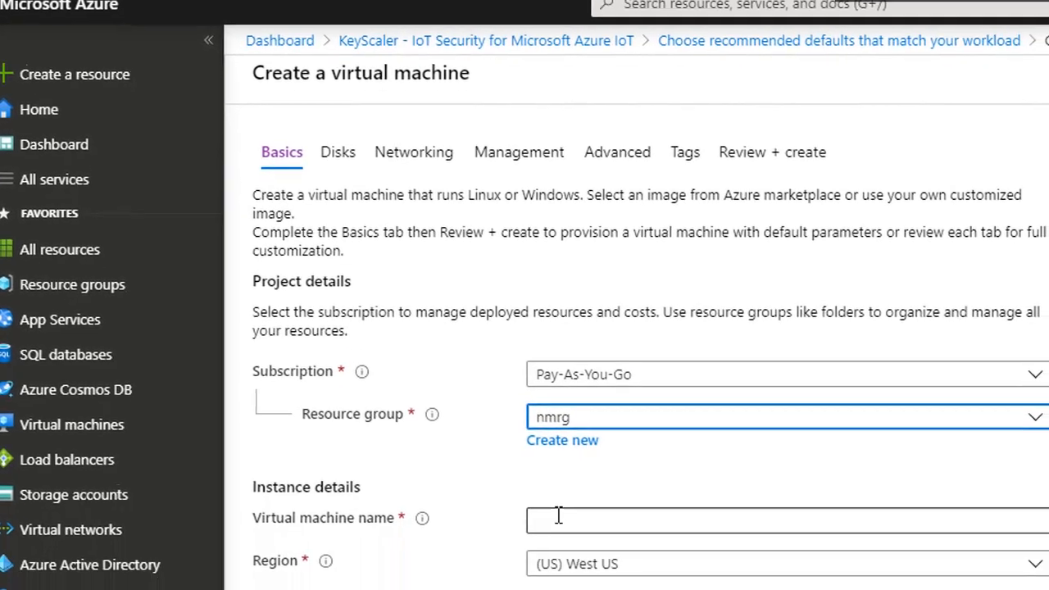
Name the virtual machine tenant.keyscaler-trial.com in the instance details.
click(559, 518)
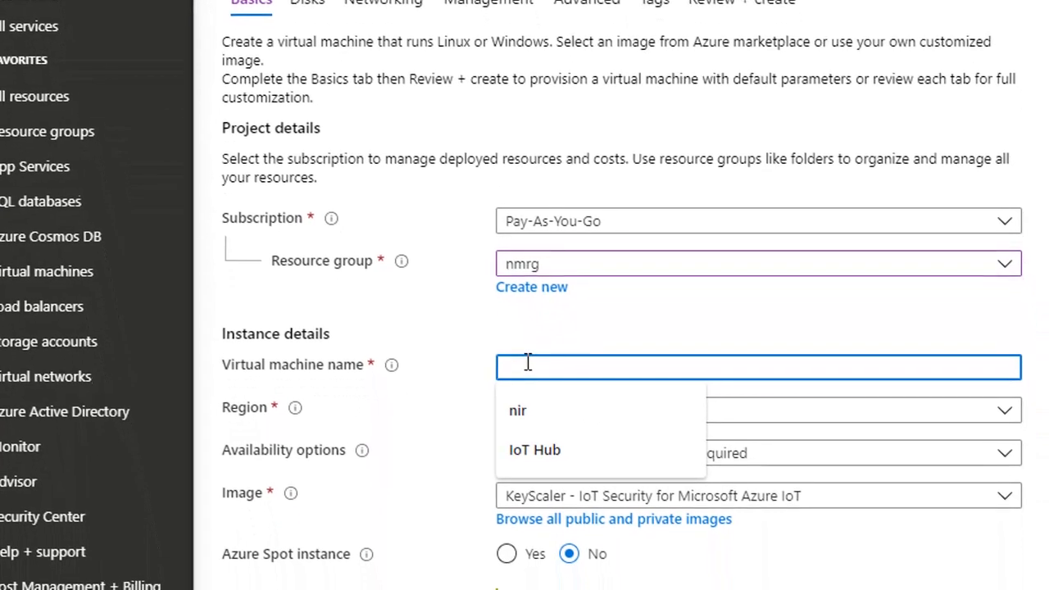
text(tenan)
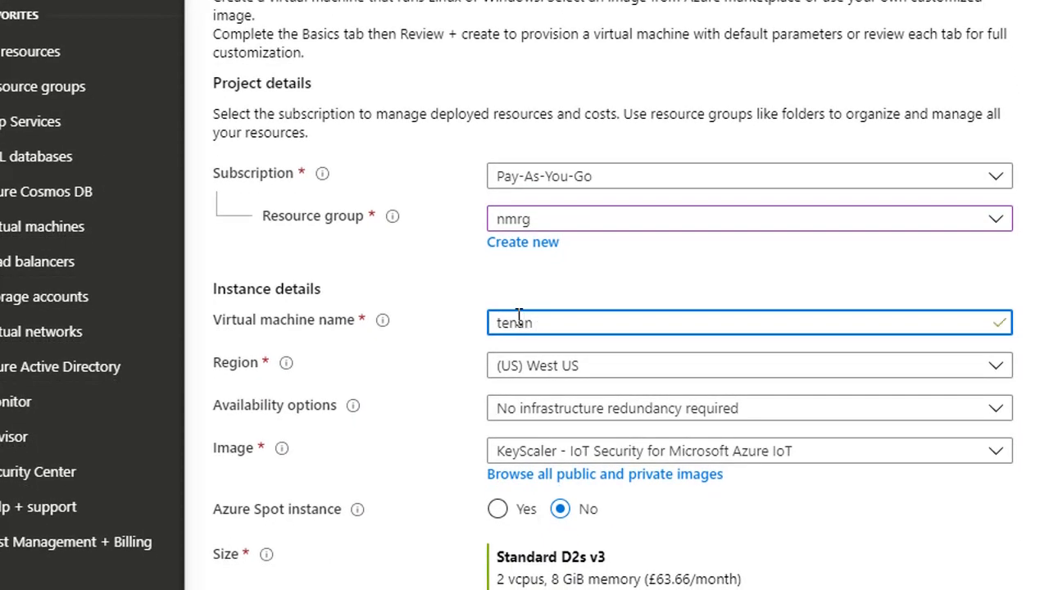
text(t.keyscaler-tria)
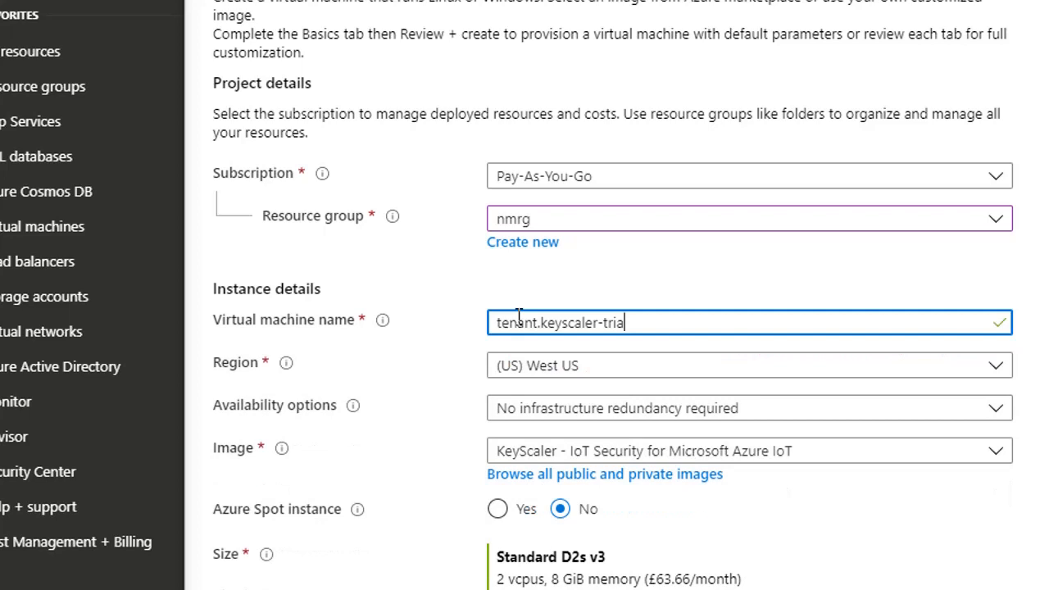
text(l.com)
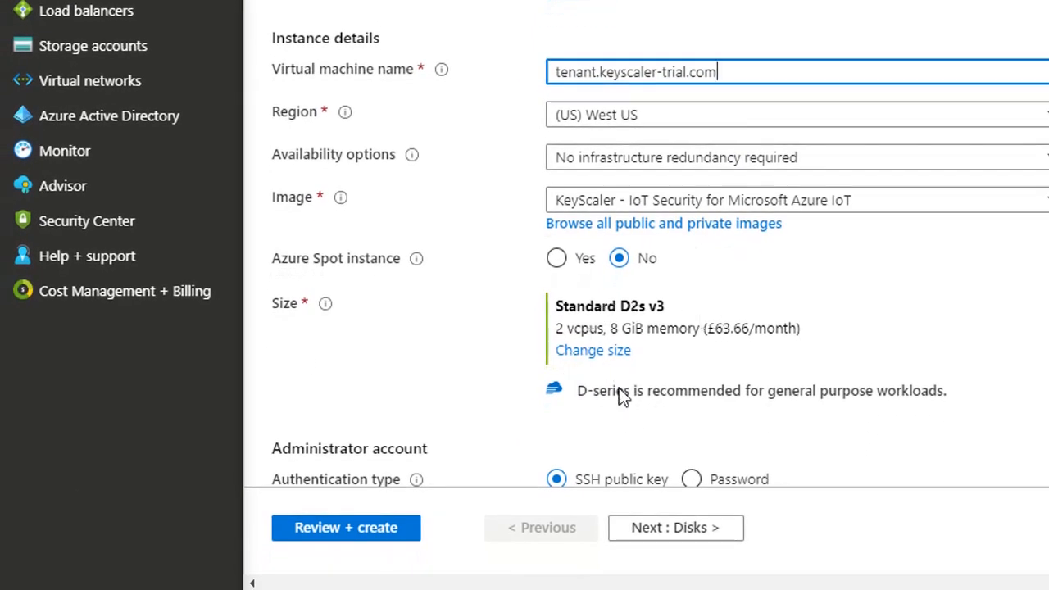
Set the administrator account to password authentication and enter da as the username.
scroll(620, 433, down, 3)
click(695, 270)
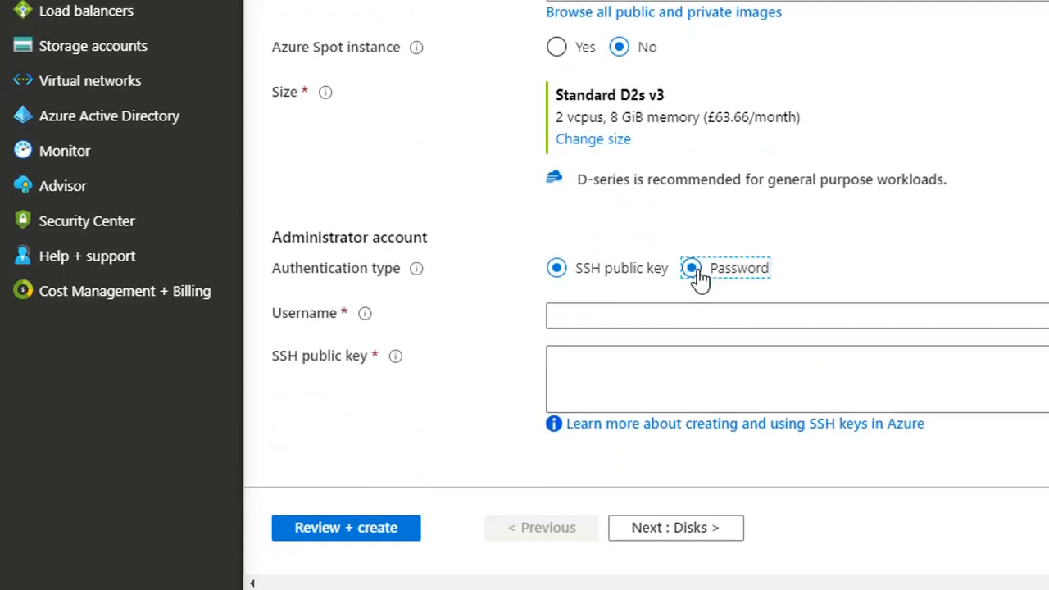
click(637, 328)
text(da)
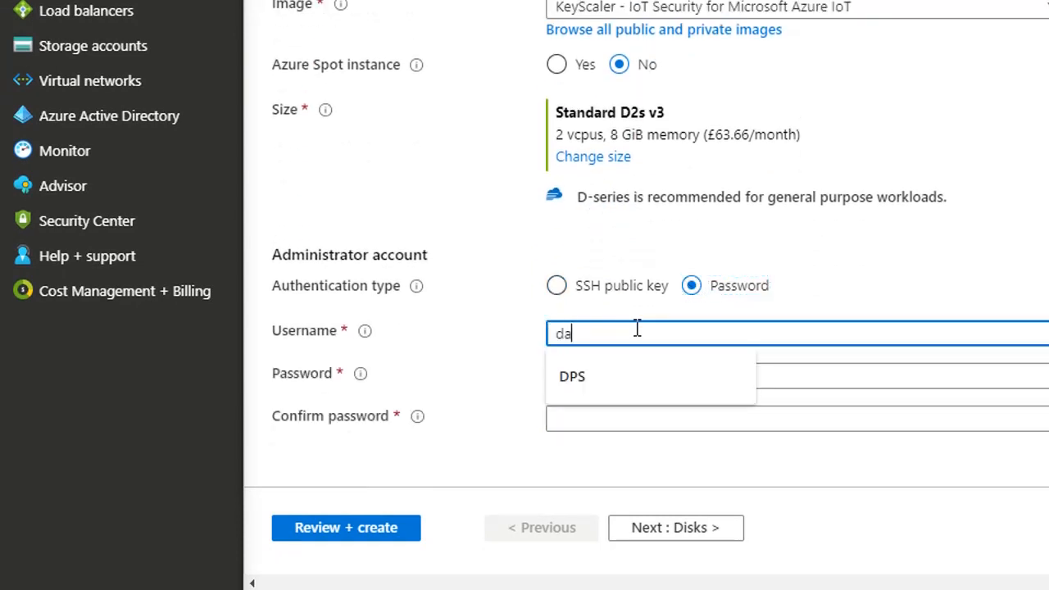
Enter the administrator account password and repeat it in the confirmation field.
click(620, 374)
text(•••••••)
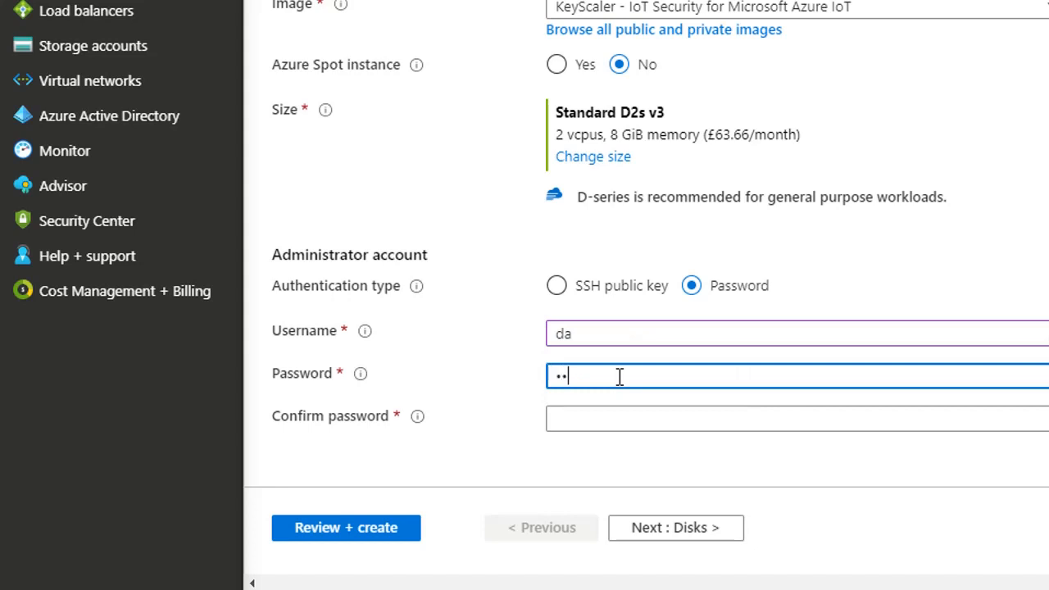
text(••)
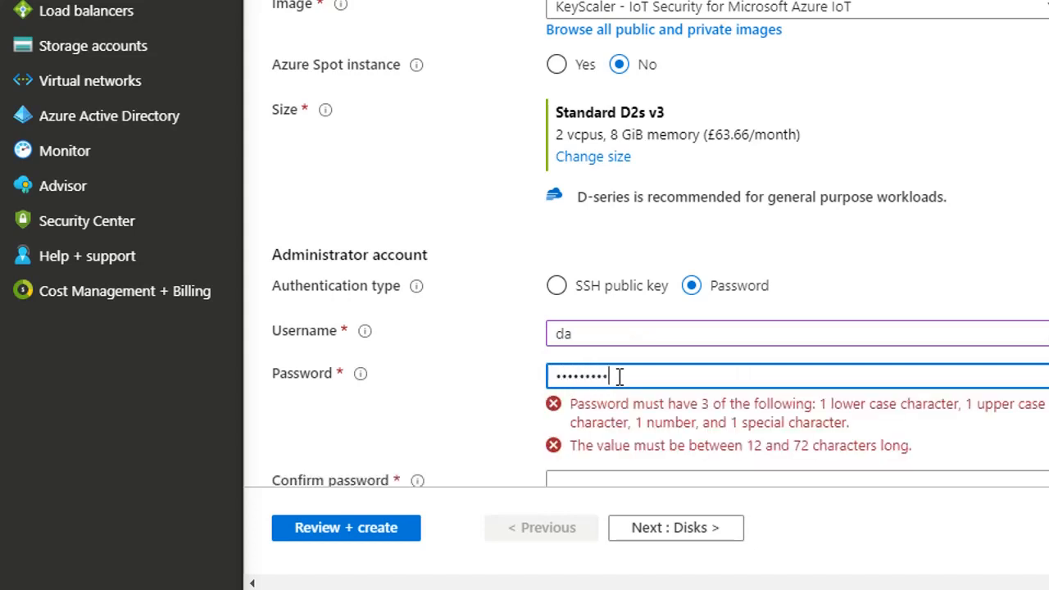
text(•••)
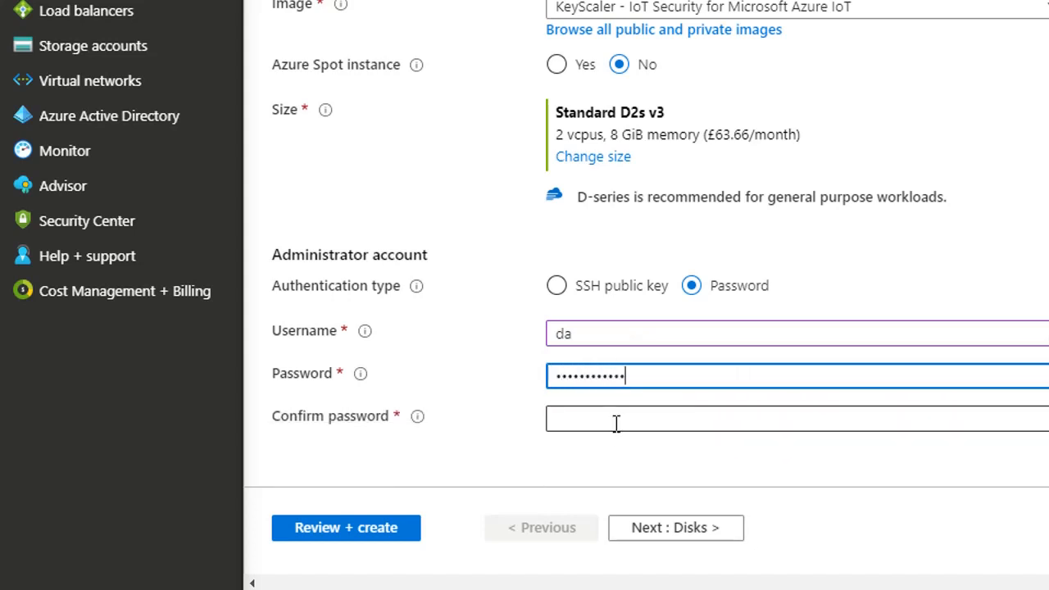
click(614, 421)
text(•••••)
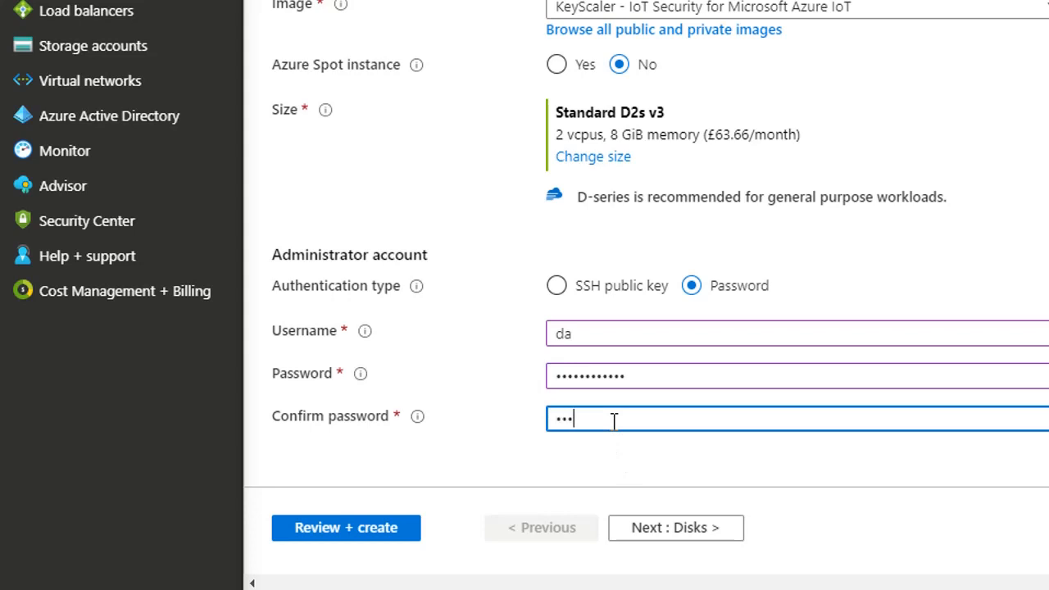
text(•••)
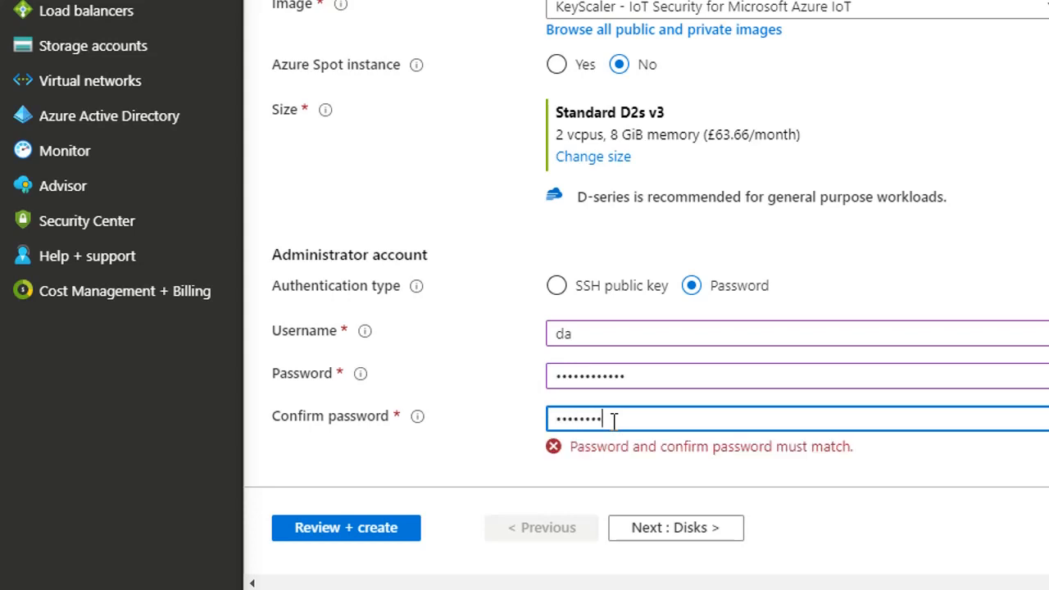
text(••••)
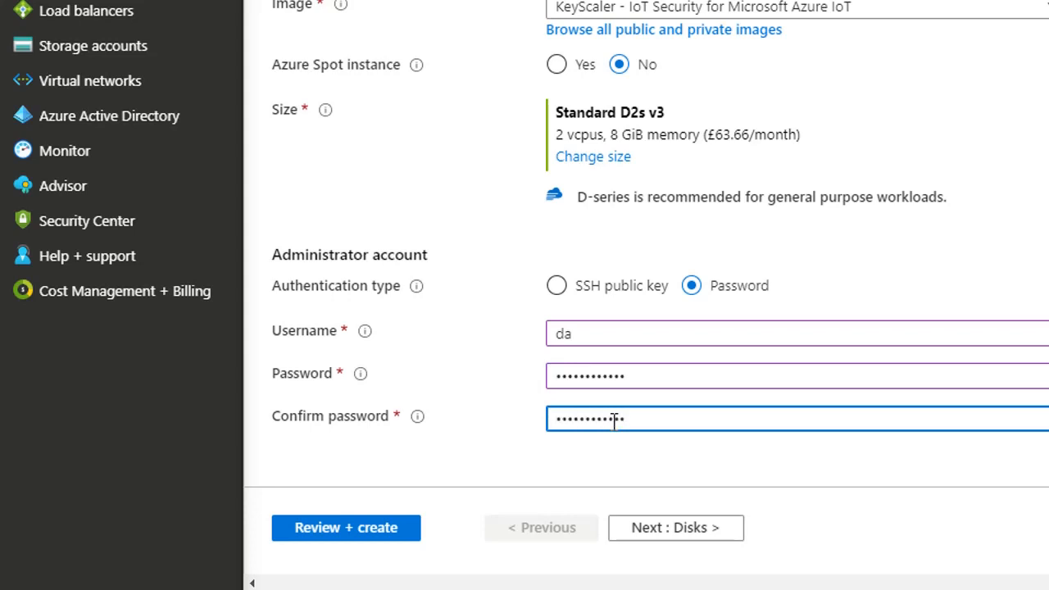
Validate the virtual machine configuration and fill in the preferred phone number under the terms.
click(360, 537)
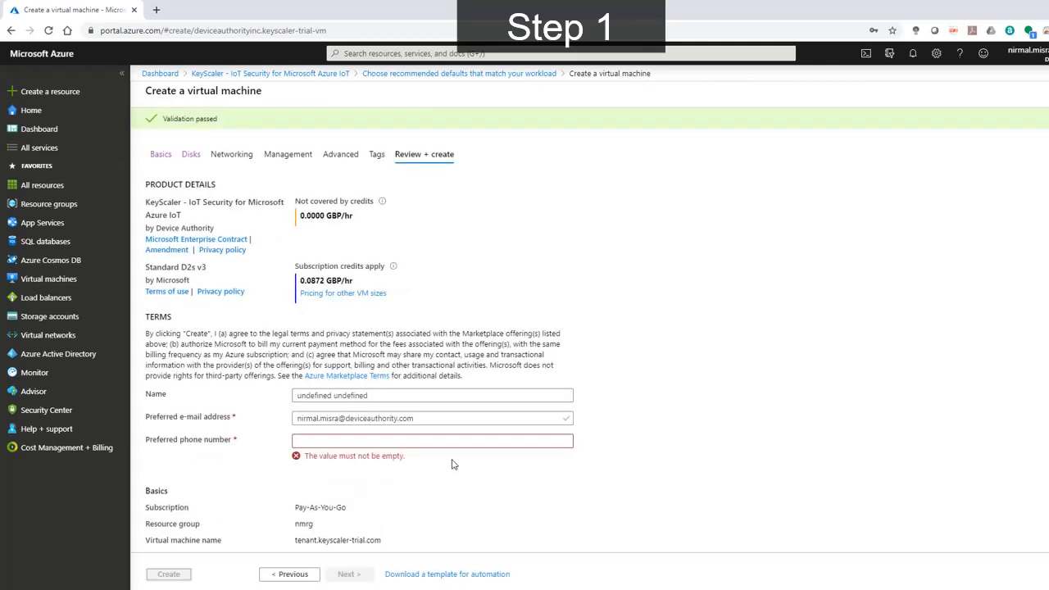
click(394, 445)
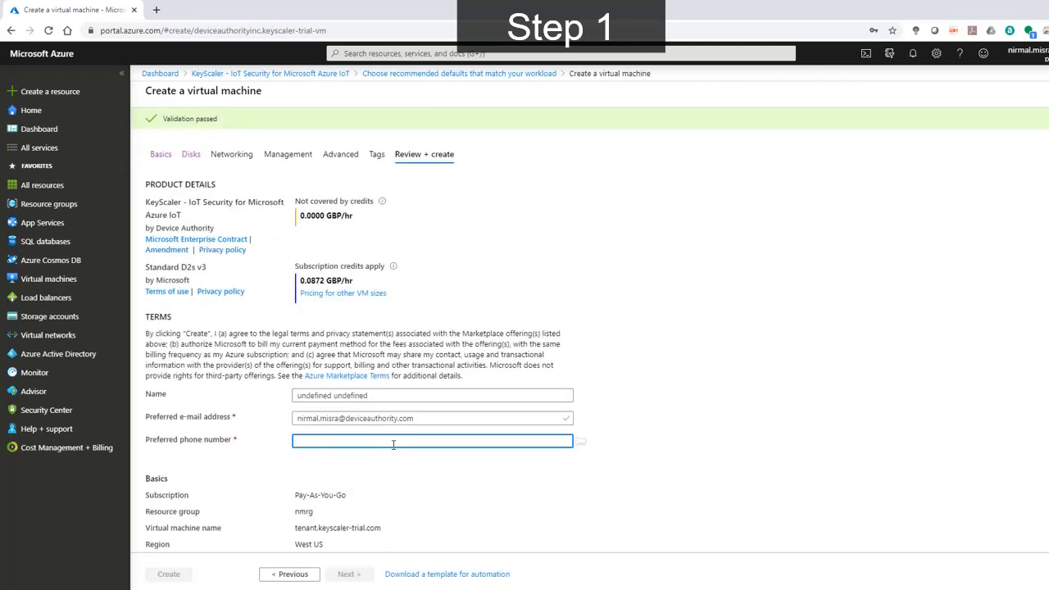
text(123-456-7890)
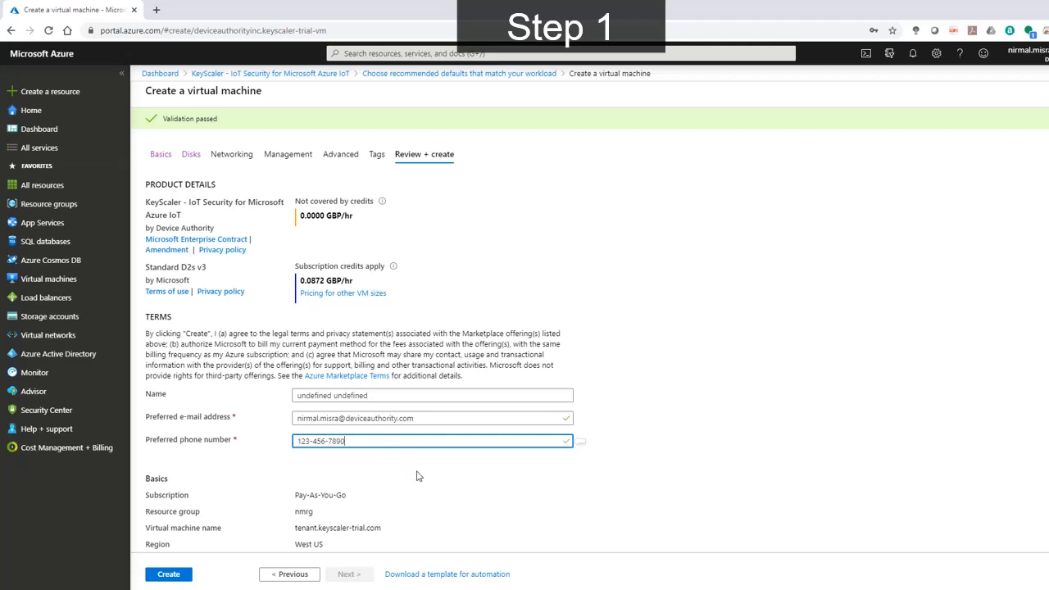
Review the configuration summary, submit the virtual machine for creation and leave the form, discarding unsaved edits.
scroll(416, 484, down, 2)
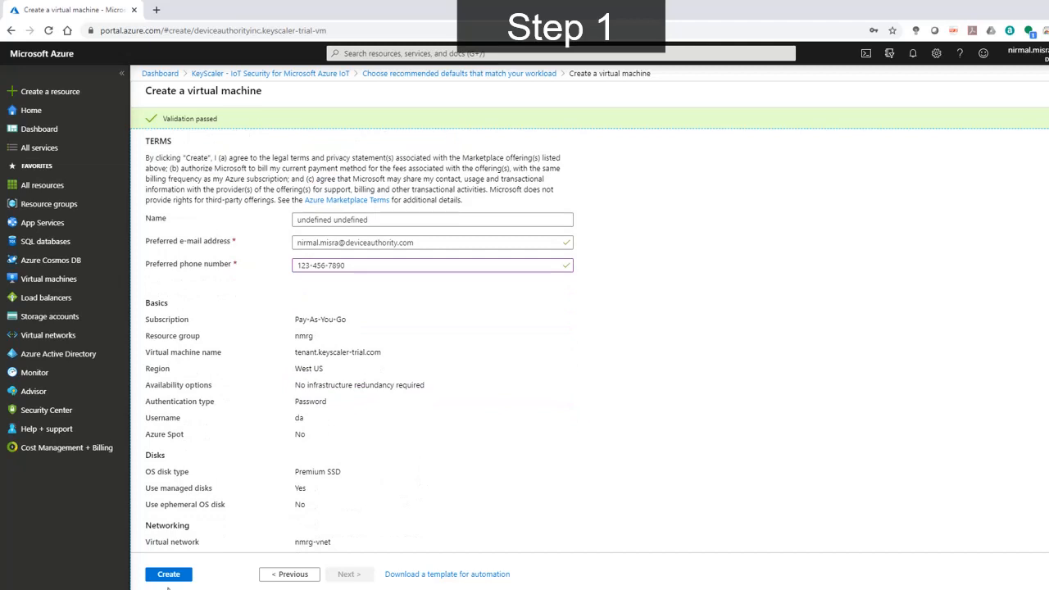
scroll(456, 495, down, 4)
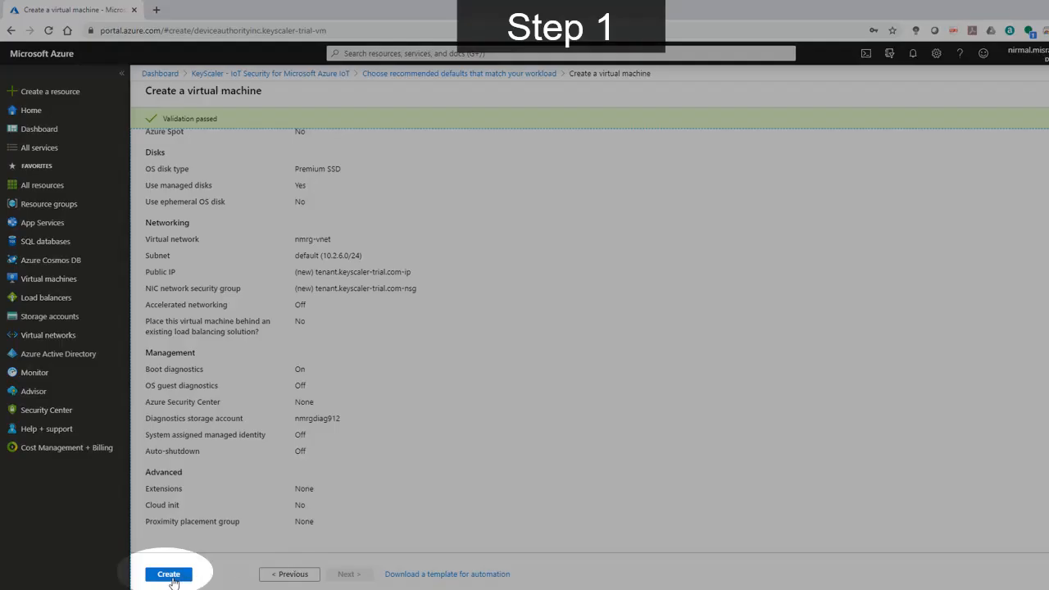
click(172, 578)
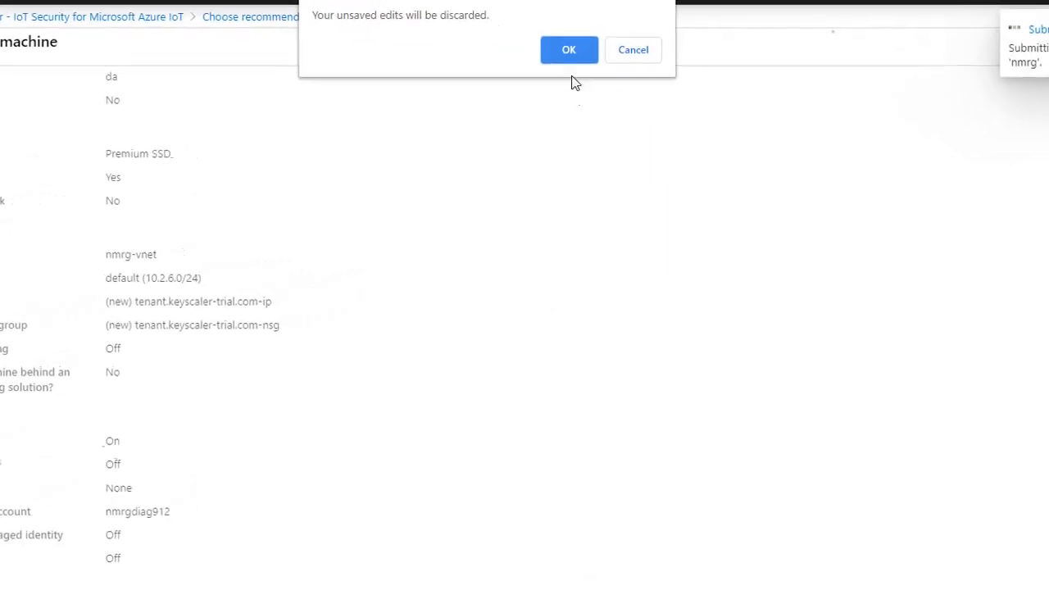
click(569, 50)
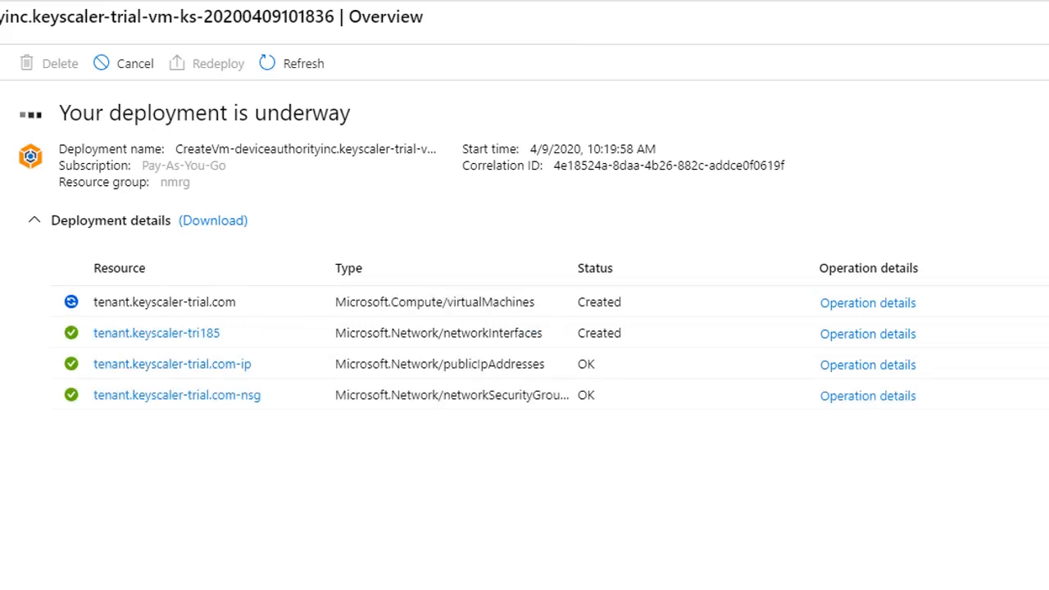
Refresh the deployment overview, open the deployed virtual machine resource and copy its public IP address.
click(292, 63)
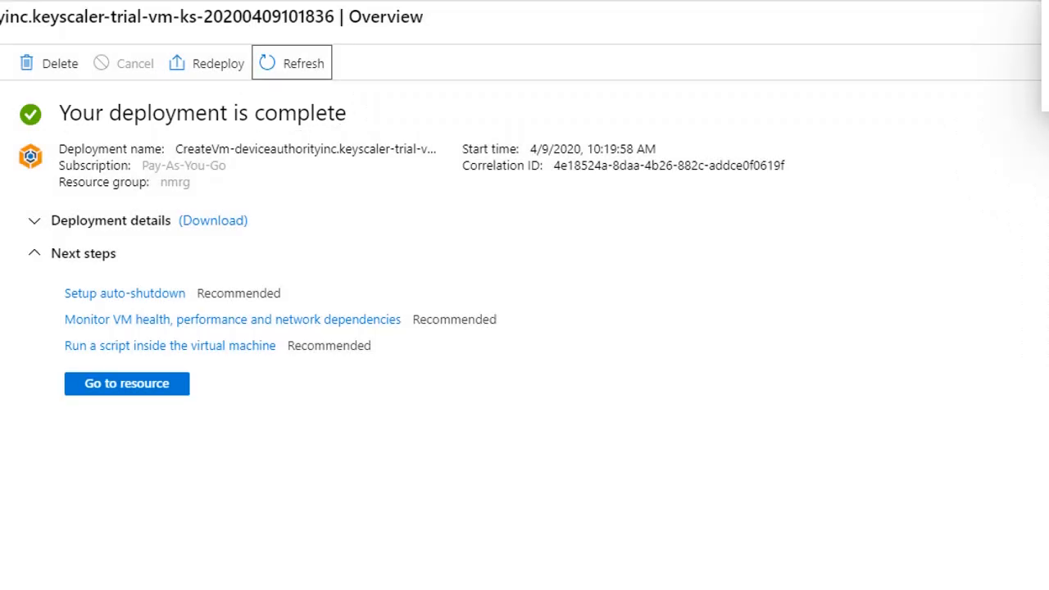
click(118, 390)
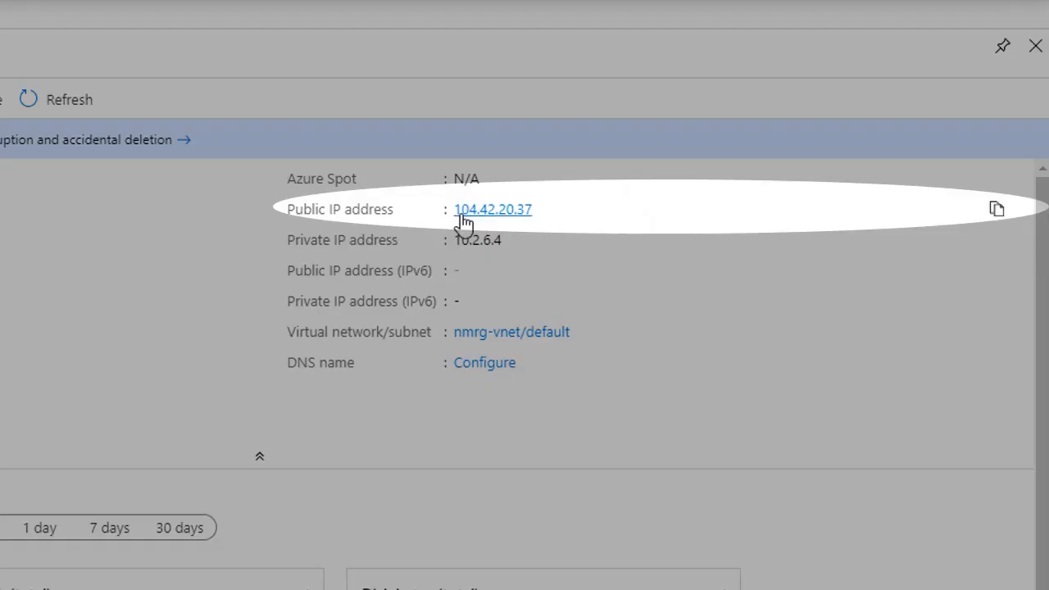
click(994, 209)
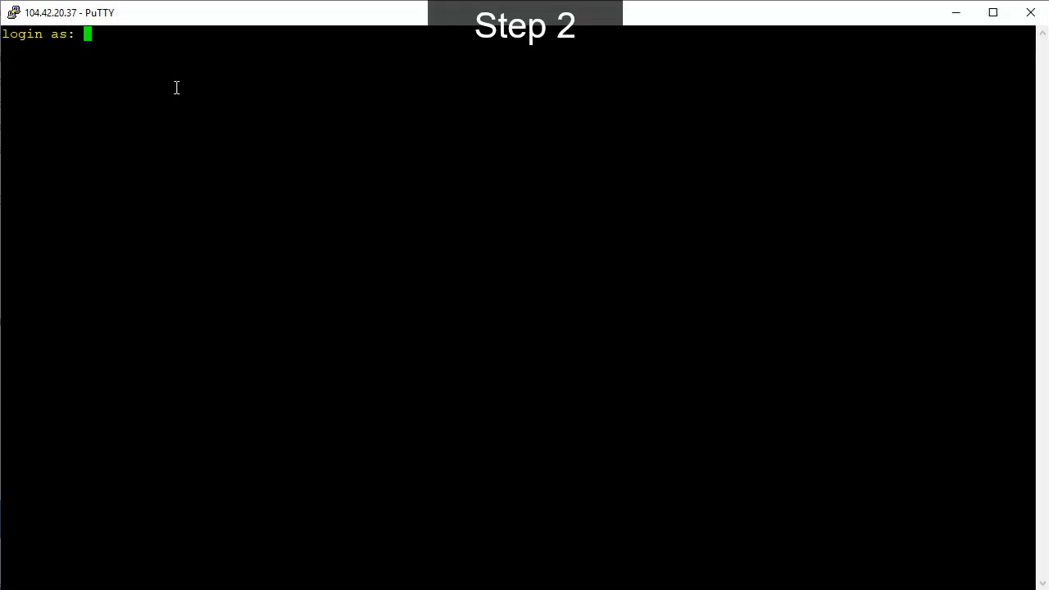
Switch to PuTTY and log in to the virtual machine at its public IP as da with the account password.
text(da)
key(Return)
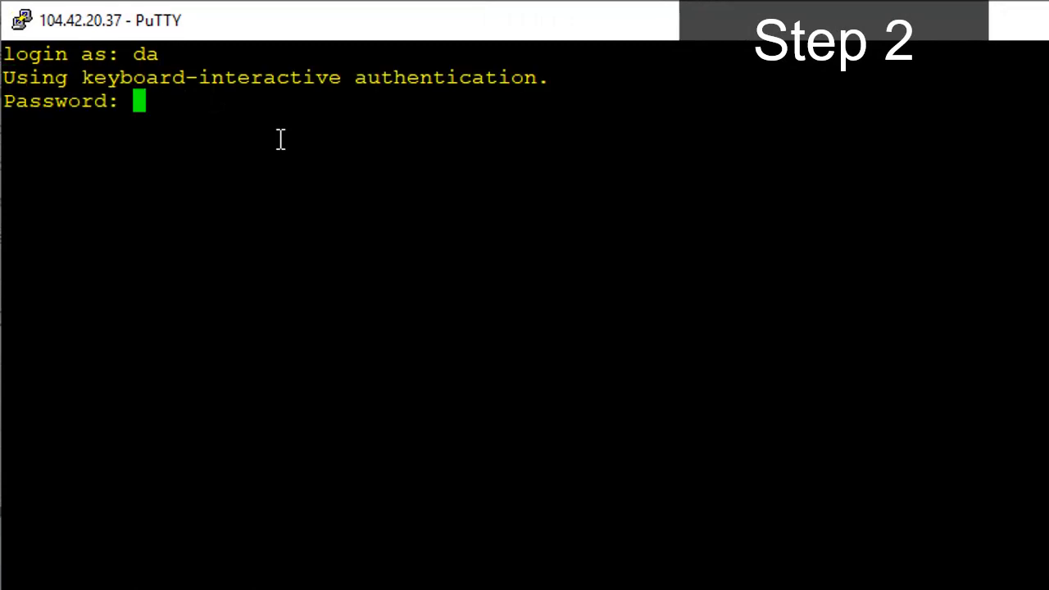
key(Return)
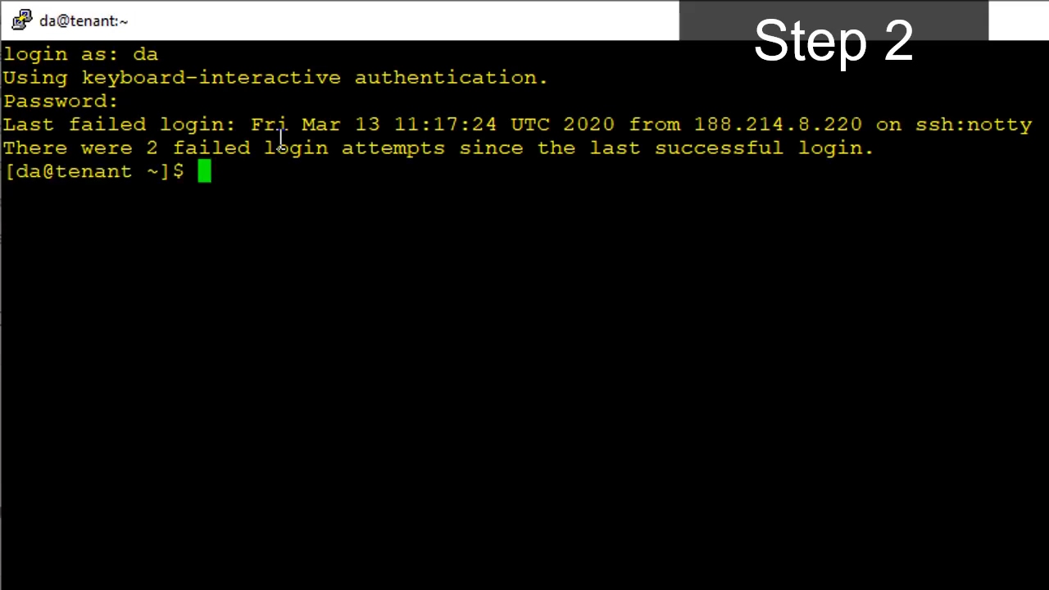
Switch to the root user with sudo su, entering the account password.
text(su)
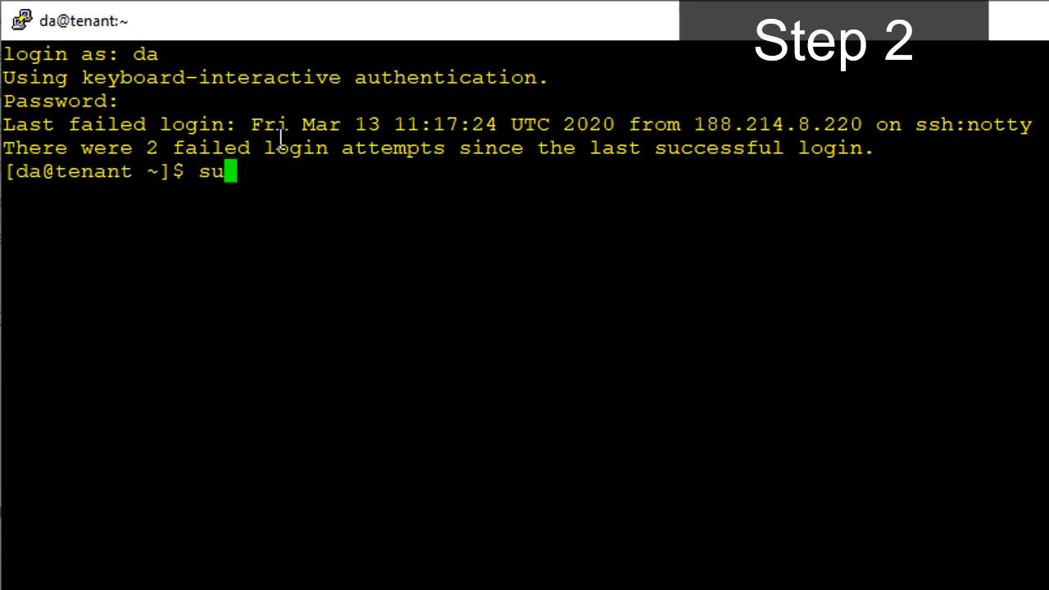
text(do s)
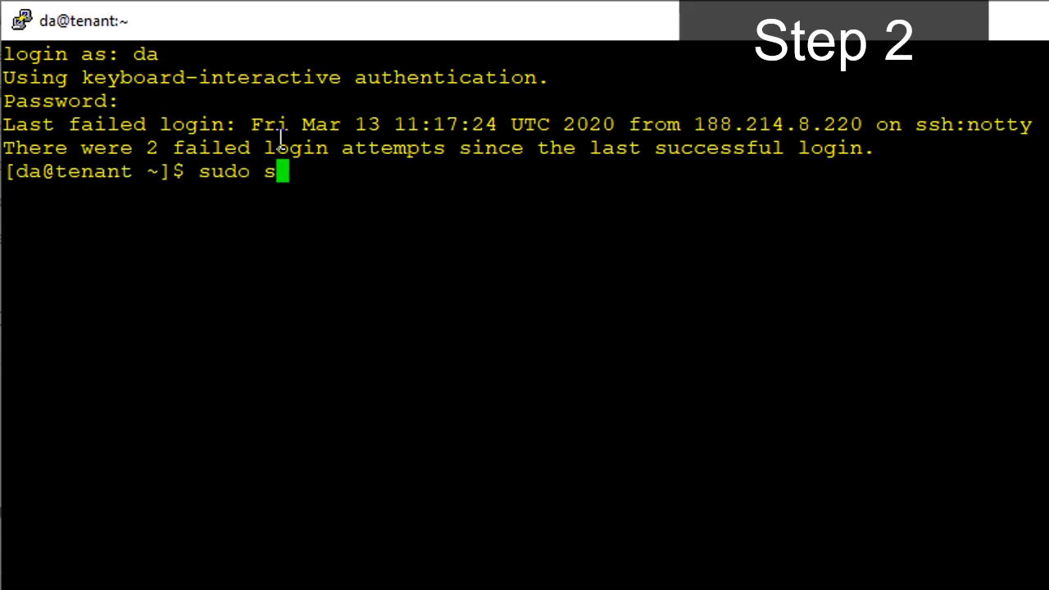
text(u)
key(Return)
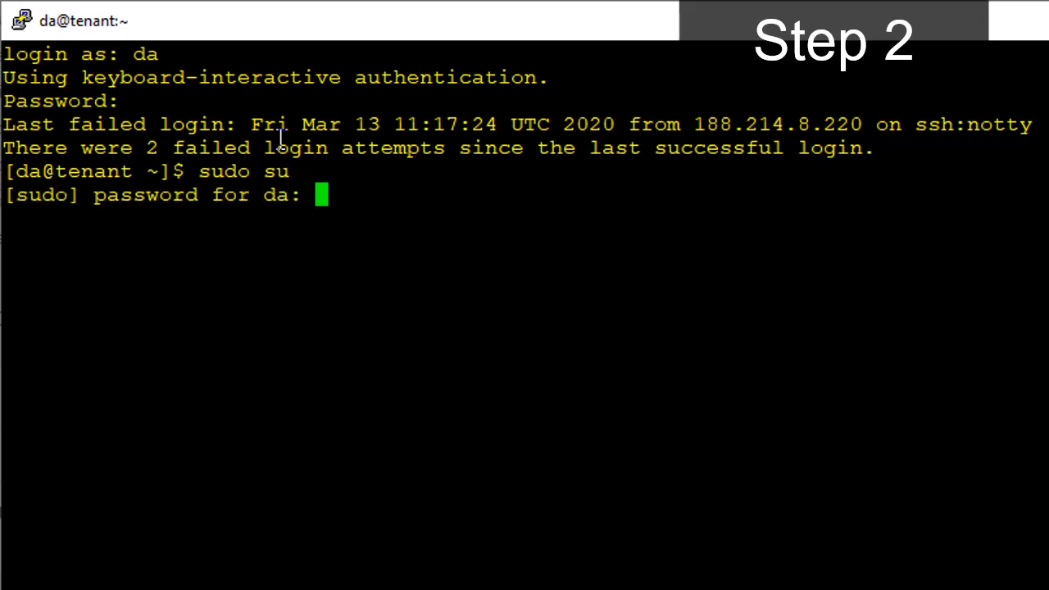
key(Return)
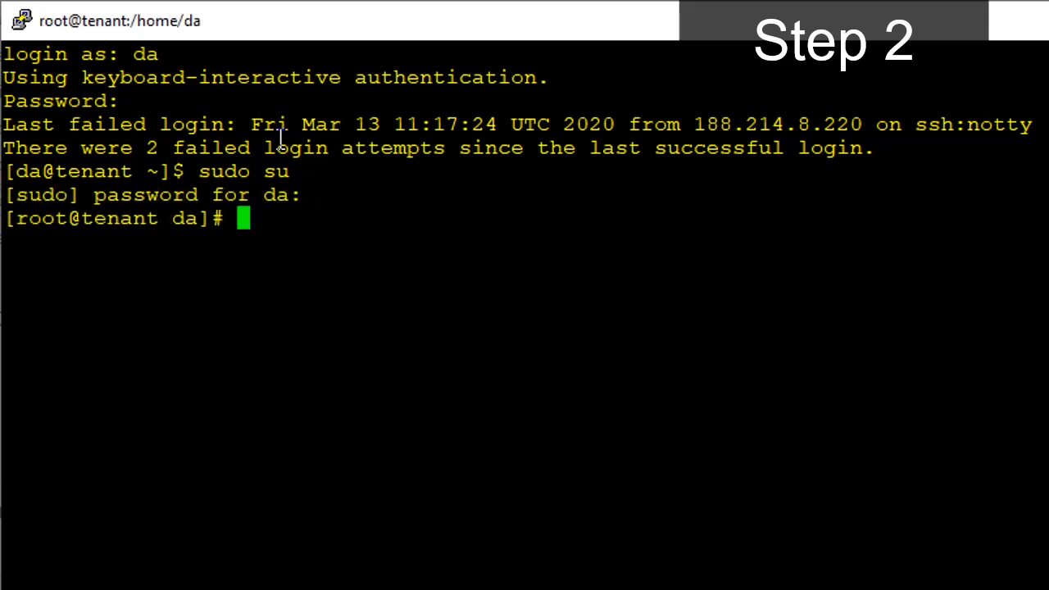
Start the dfactor service on the tenant server with the command service dfactor start.
text(service)
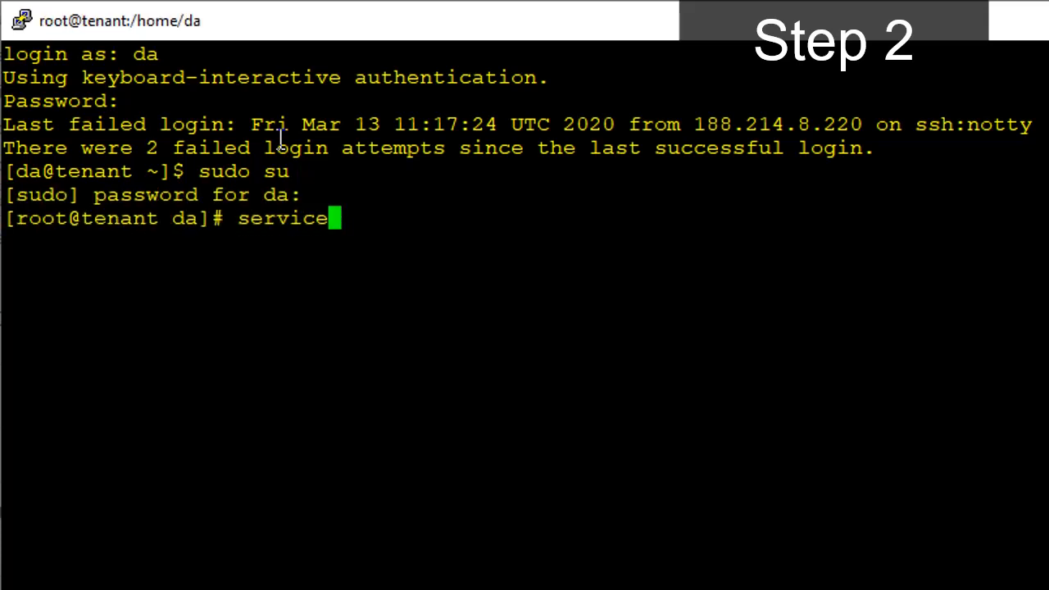
text( dfactor )
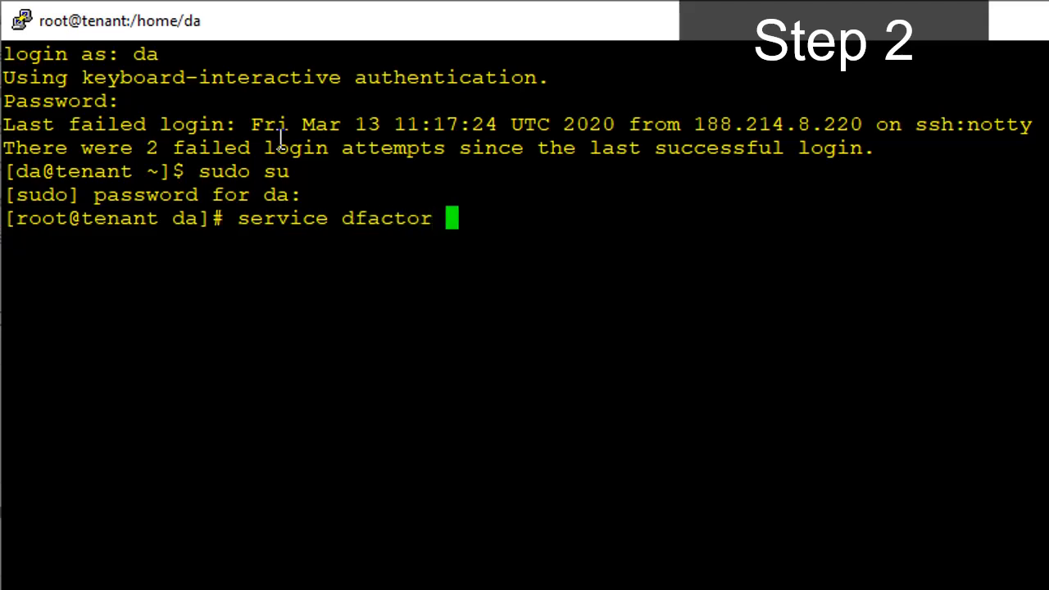
text(start)
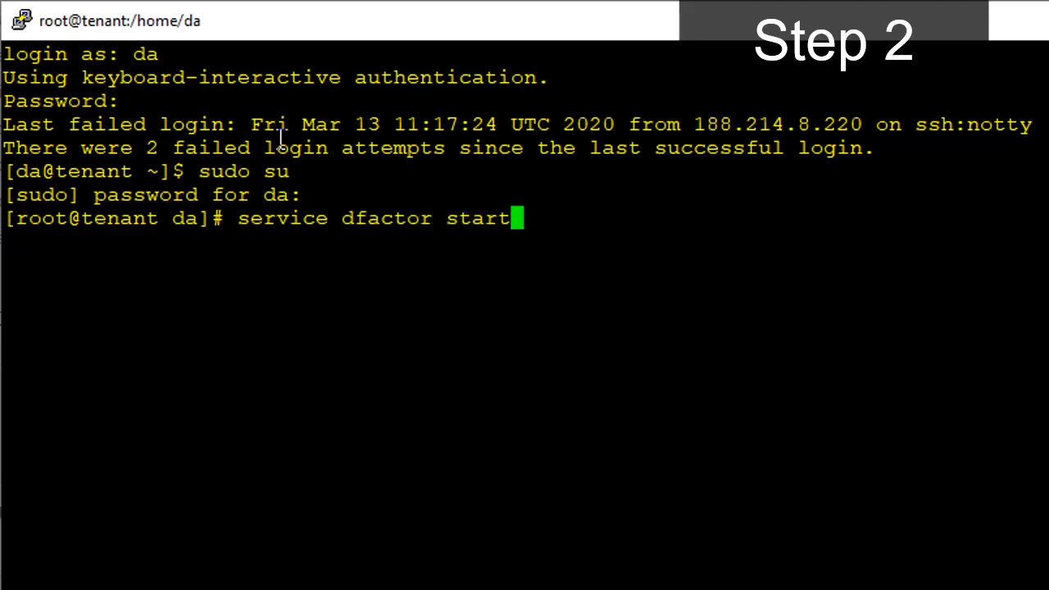
key(Return)
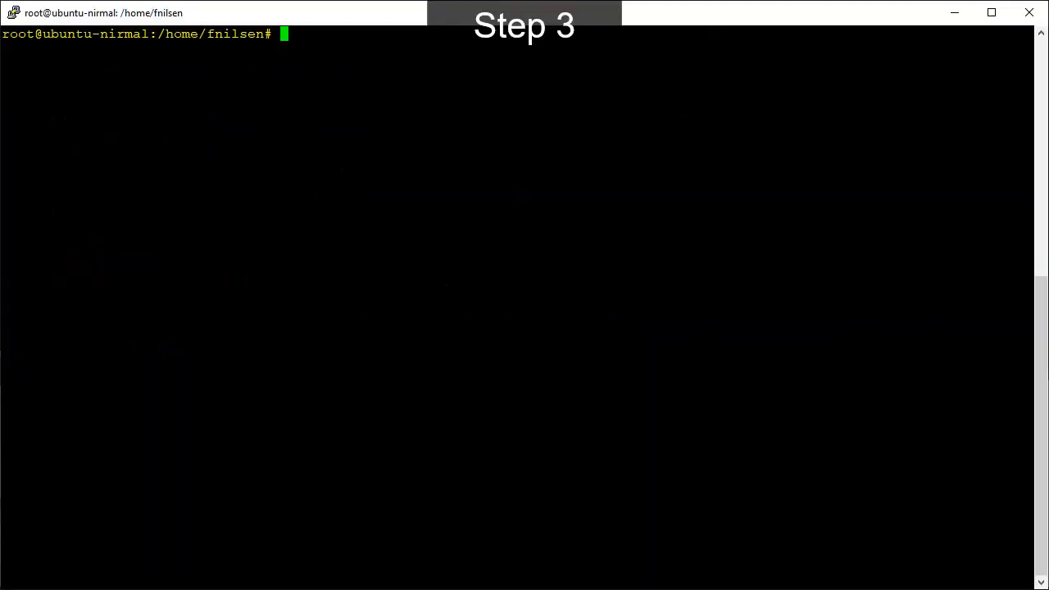
In the Ubuntu device's root session, list the home directory with ls -al, then enter credential-manager and list its files.
text(ls -al)
key(Return)
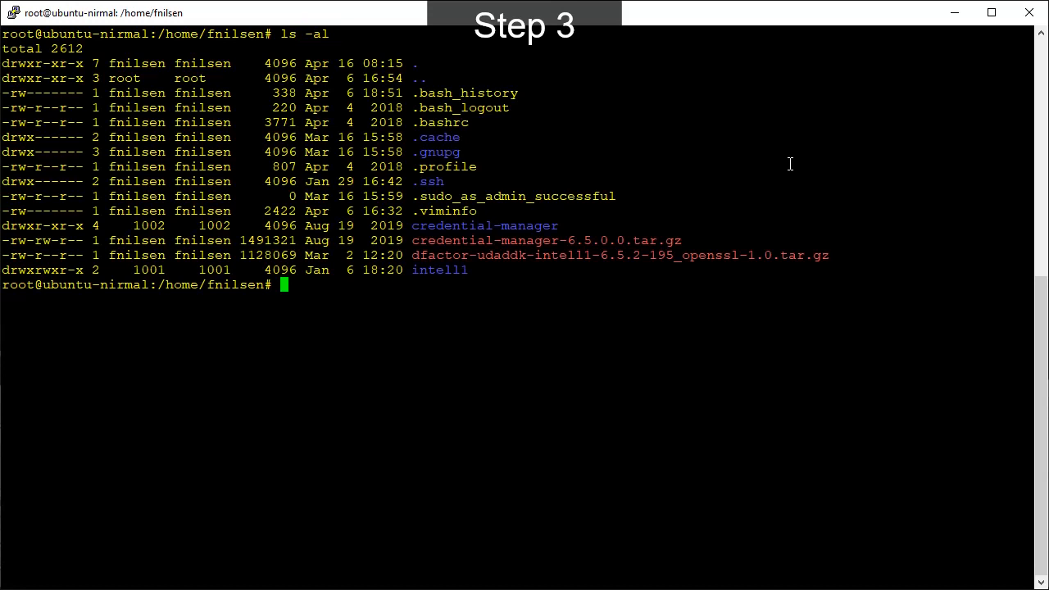
text(cd credential-manager)
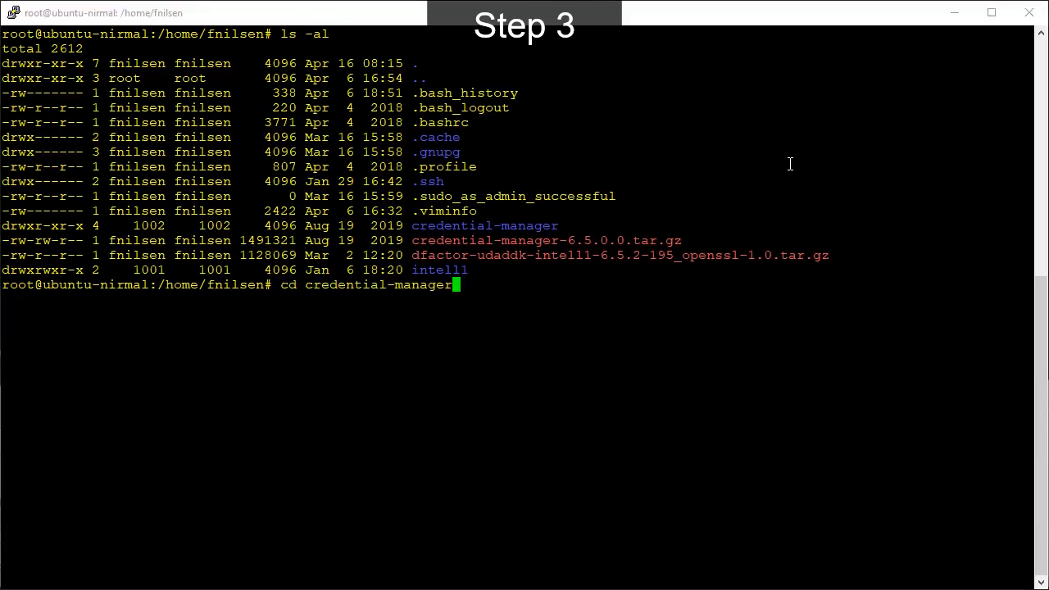
key(Return)
text(ls -al)
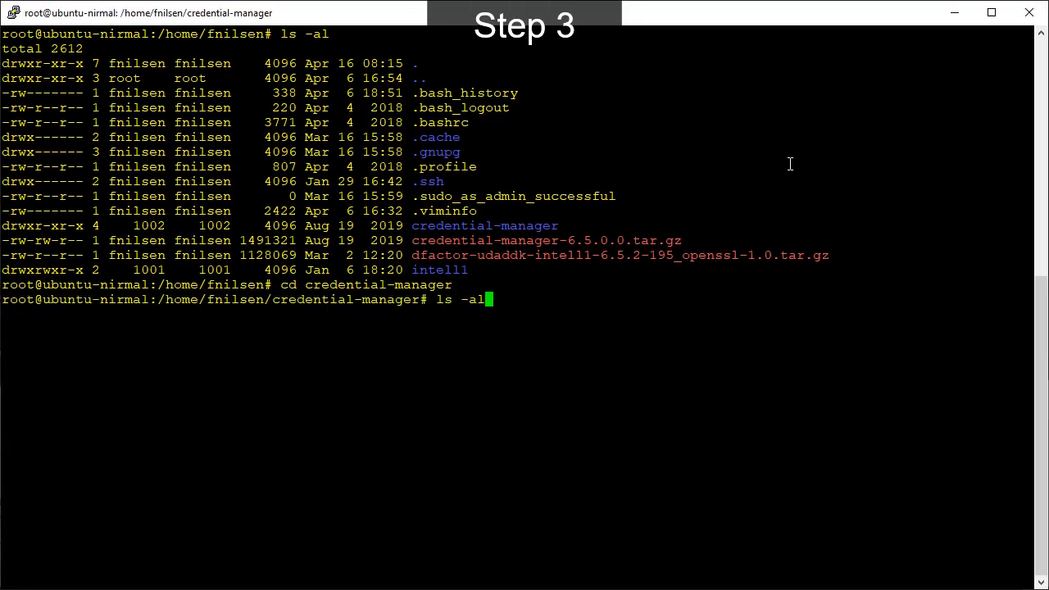
key(Return)
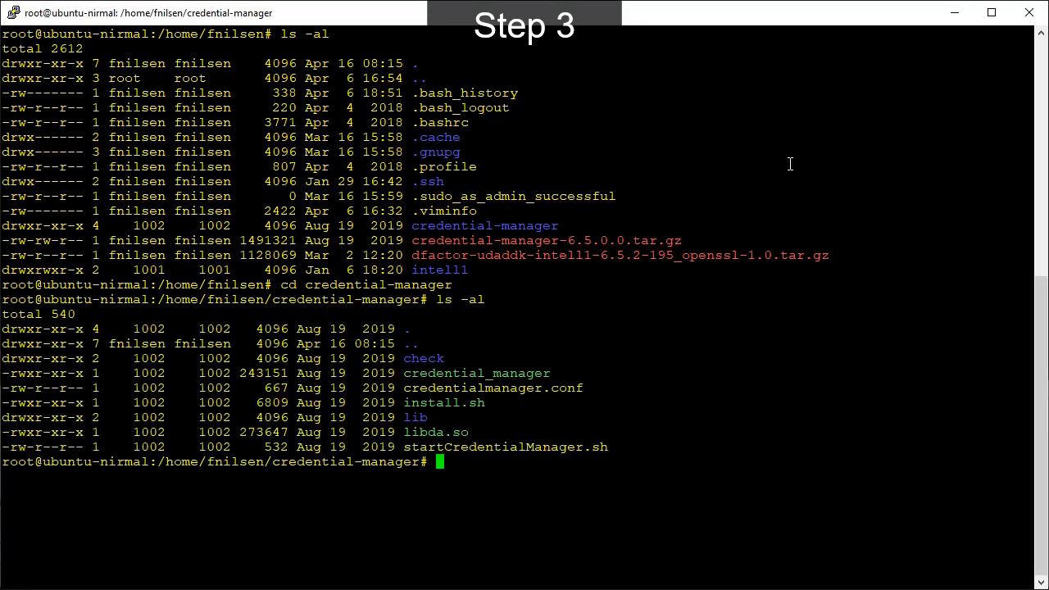
Change to /usr/local/deviceauthority/ and list its contents with ls -al.
text(cd /usr/local/deviceauthority/)
key(Return)
text(ls -al)
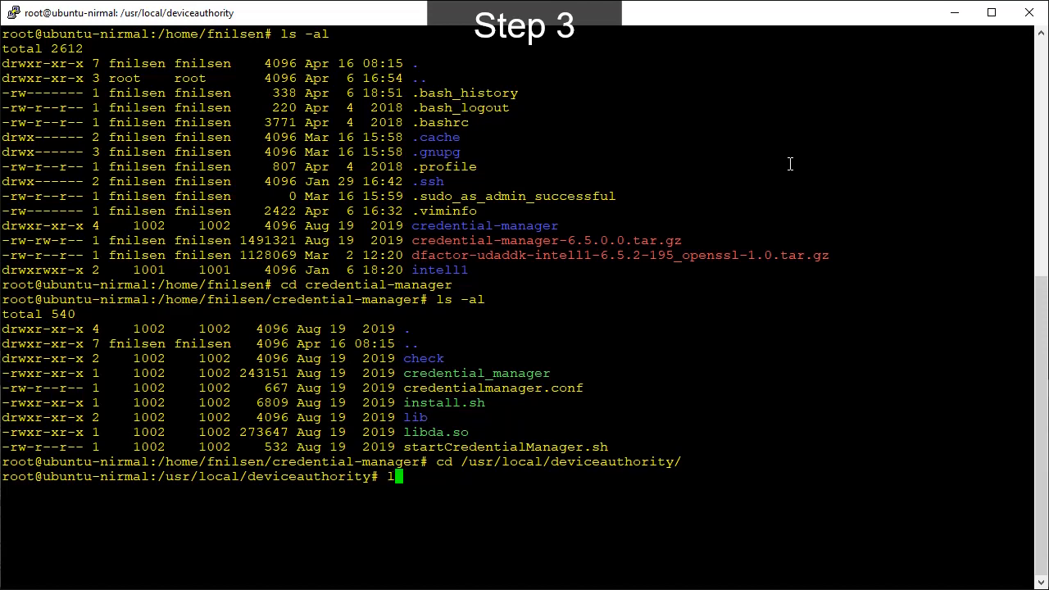
key(Return)
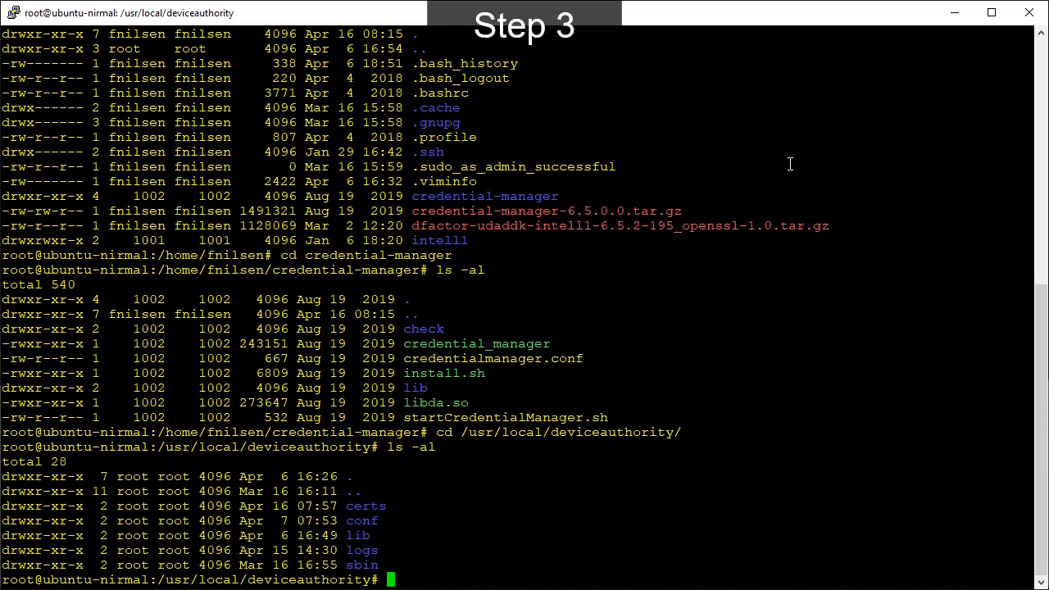
List the contents of the certs, lib, sbin and conf subfolders with ls -al.
text(ls -al certs/)
key(Return)
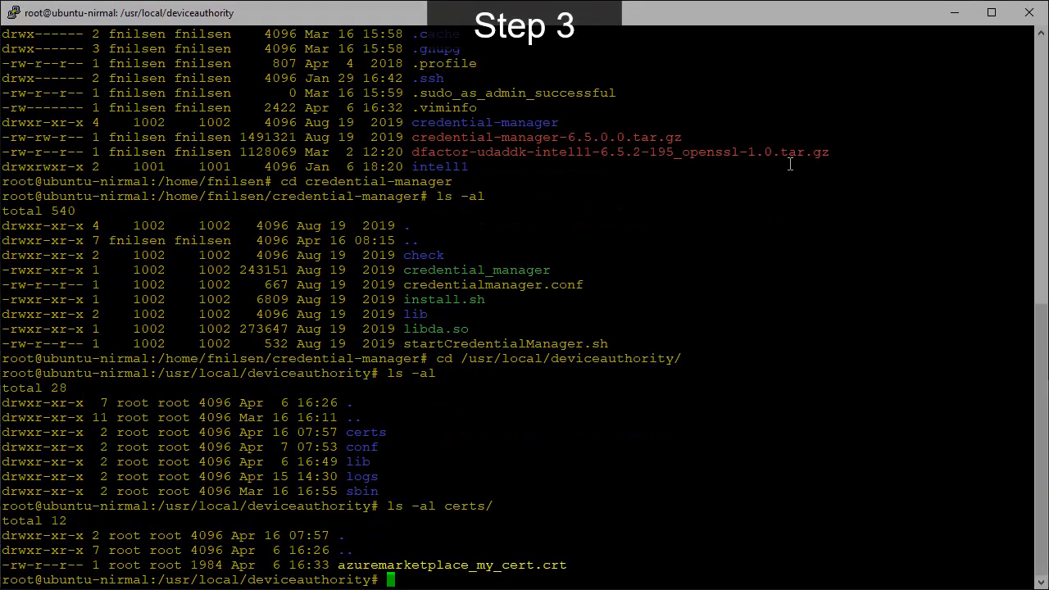
text(ls -al lib/)
key(Return)
text(ls -al sbin/)
key(Return)
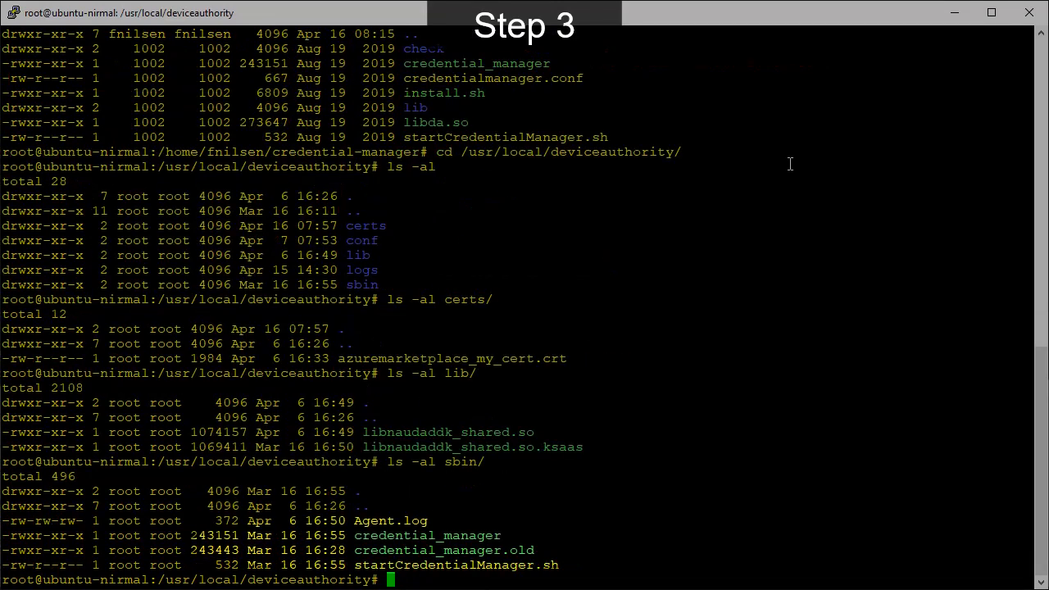
text(ls -al conf/)
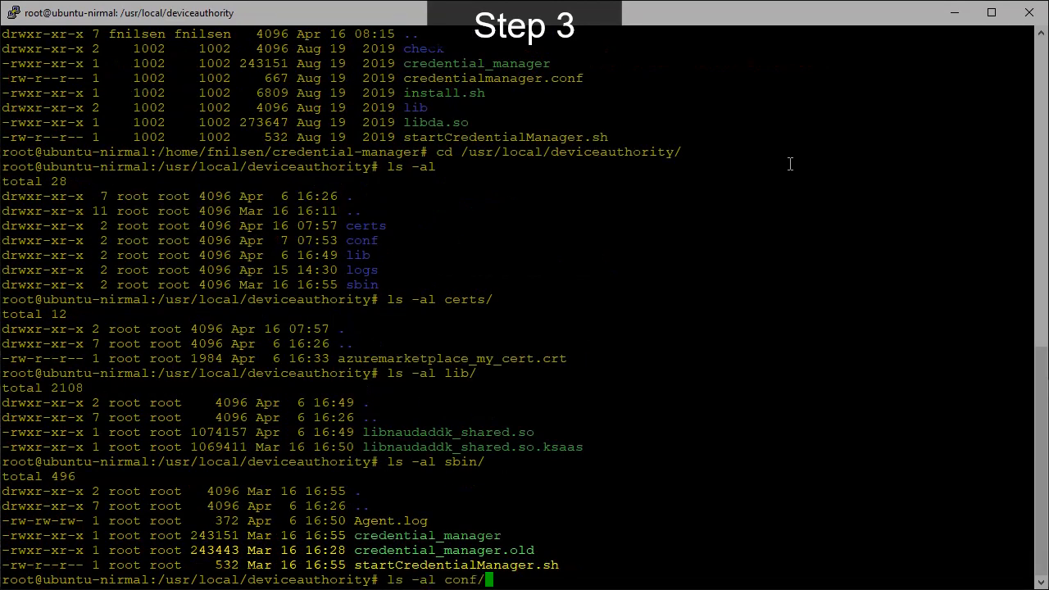
key(Return)
Print conf/credentialmanager.conf with cat and examine its DAAPIURL, DAUserID and CAFile settings.
text(cat conf/credentialmanager.conf)
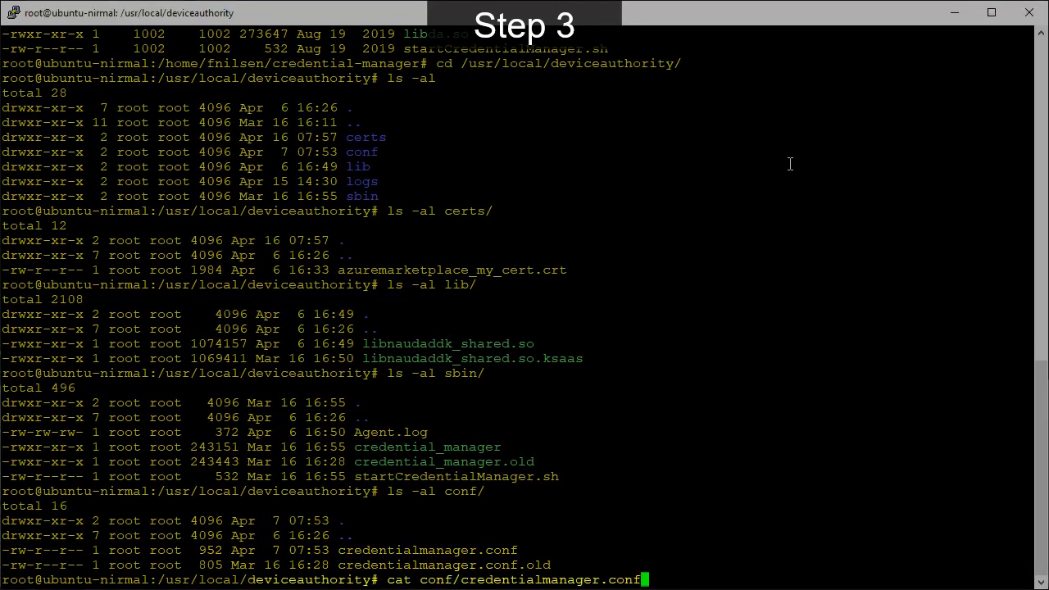
key(Return)
triple_click(669, 348)
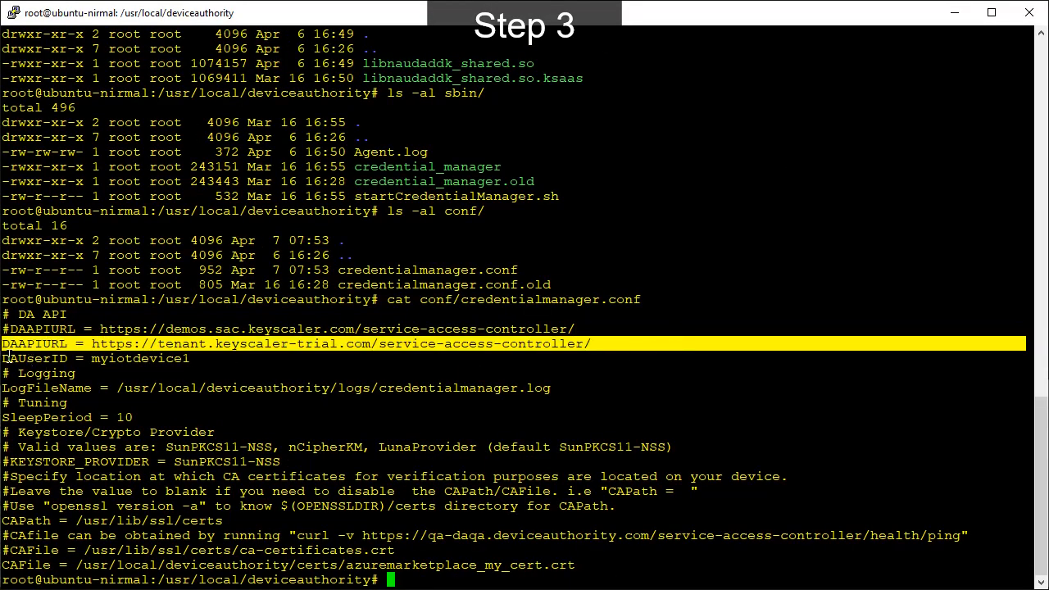
drag(5, 358, 196, 358)
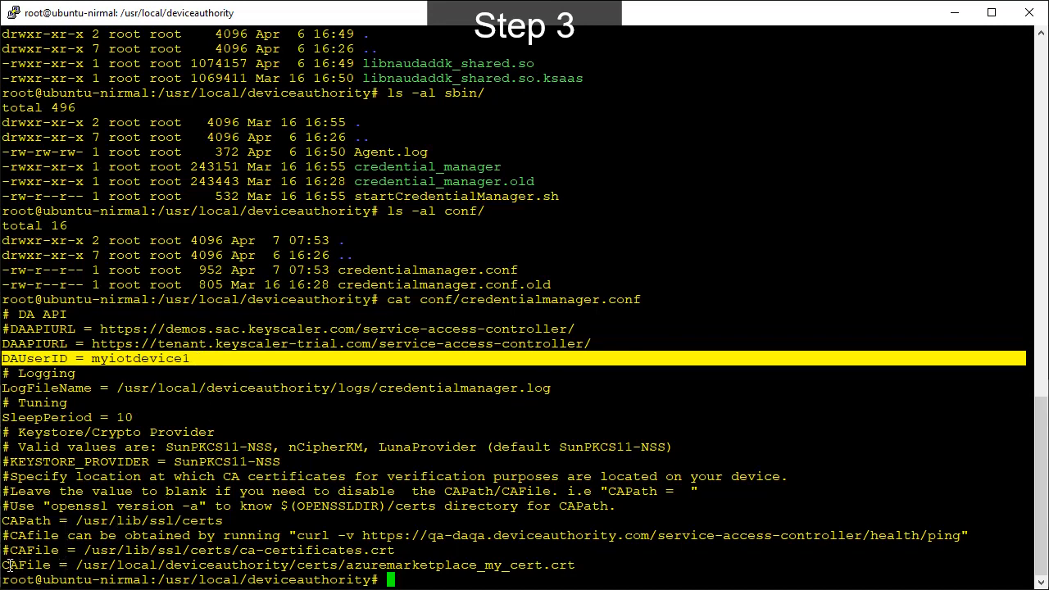
drag(5, 566, 571, 563)
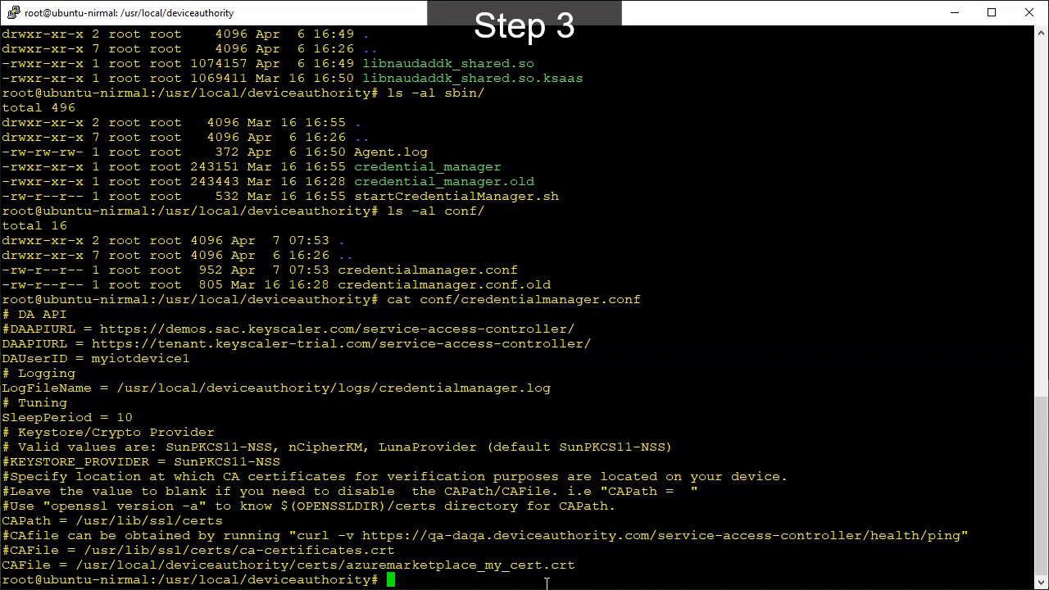
text(curl -vk)
drag(93, 346, 593, 344)
right_click(529, 578)
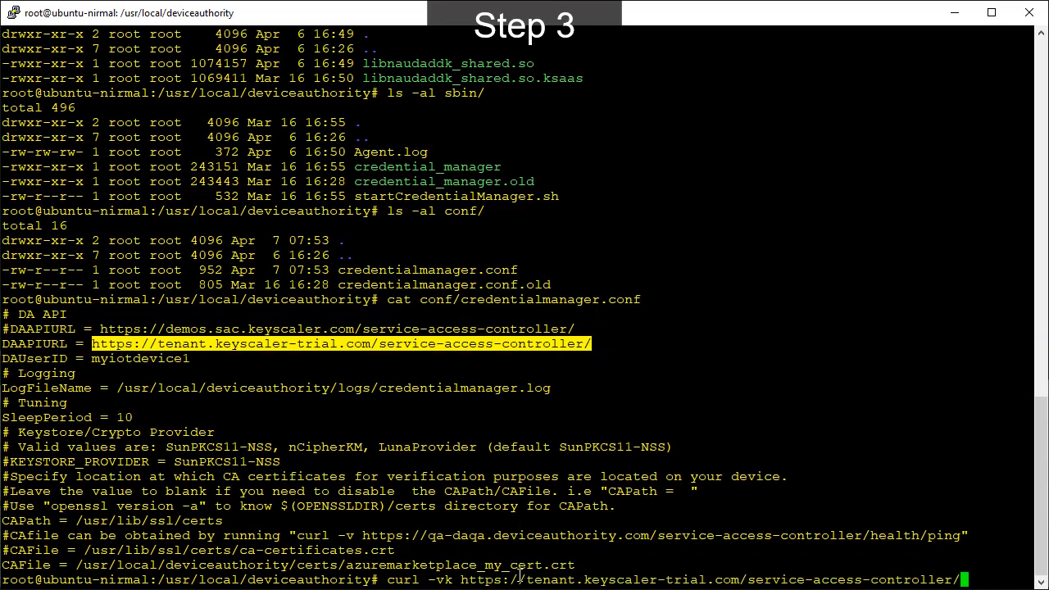
text(health/ping)
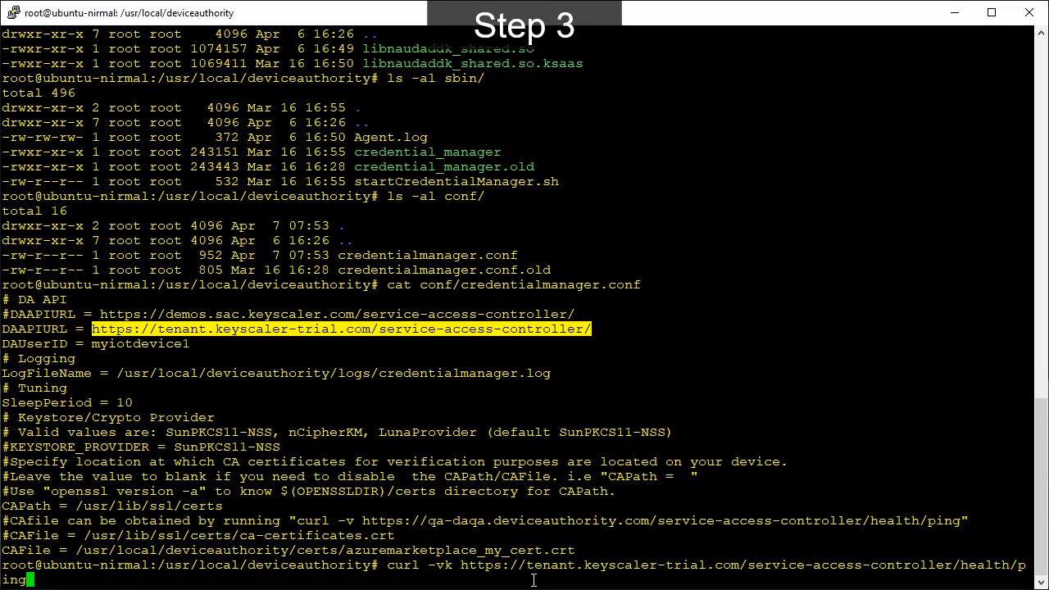
key(Return)
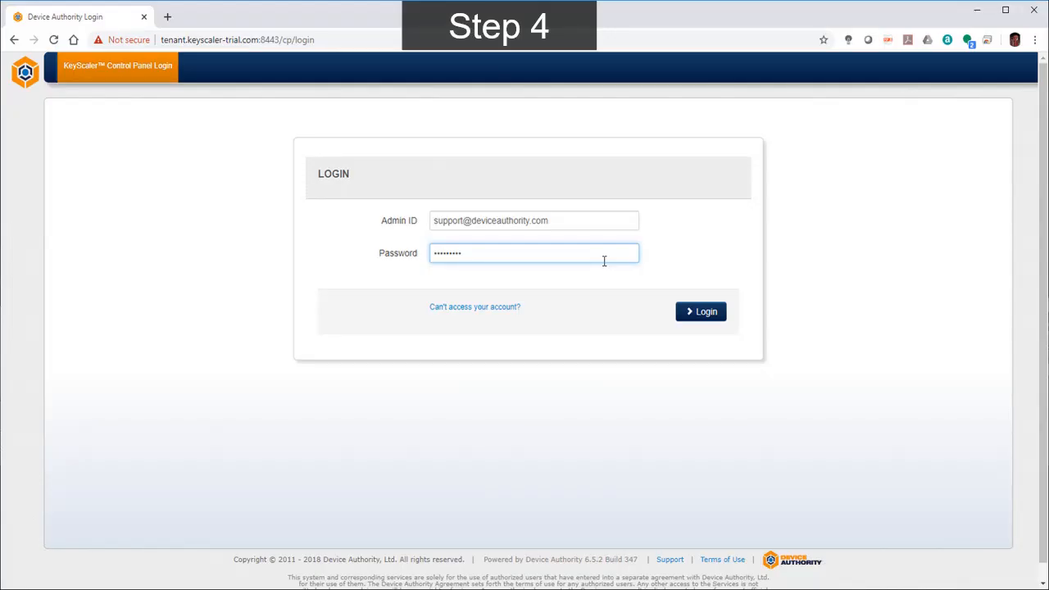
Switch to the KeyScaler Control Panel in the browser, log in and review the details of certificate authority MyCA.
click(717, 313)
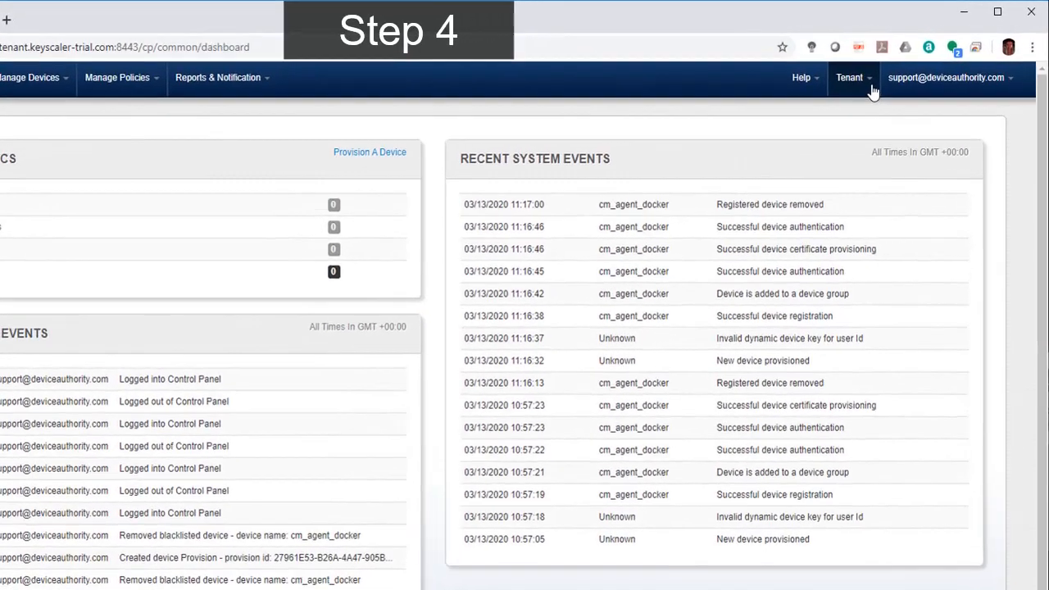
click(880, 66)
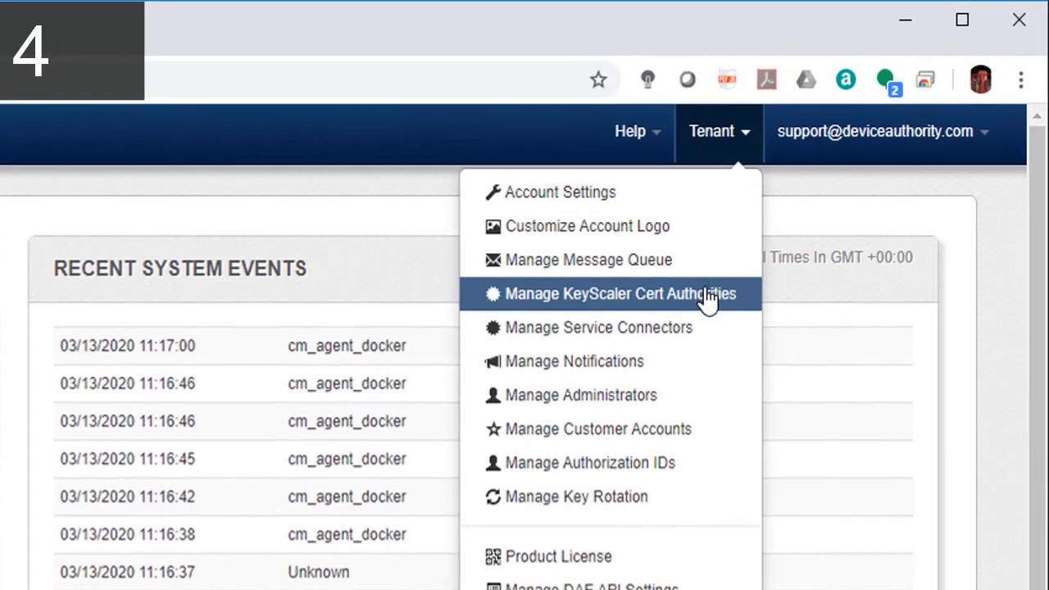
click(747, 226)
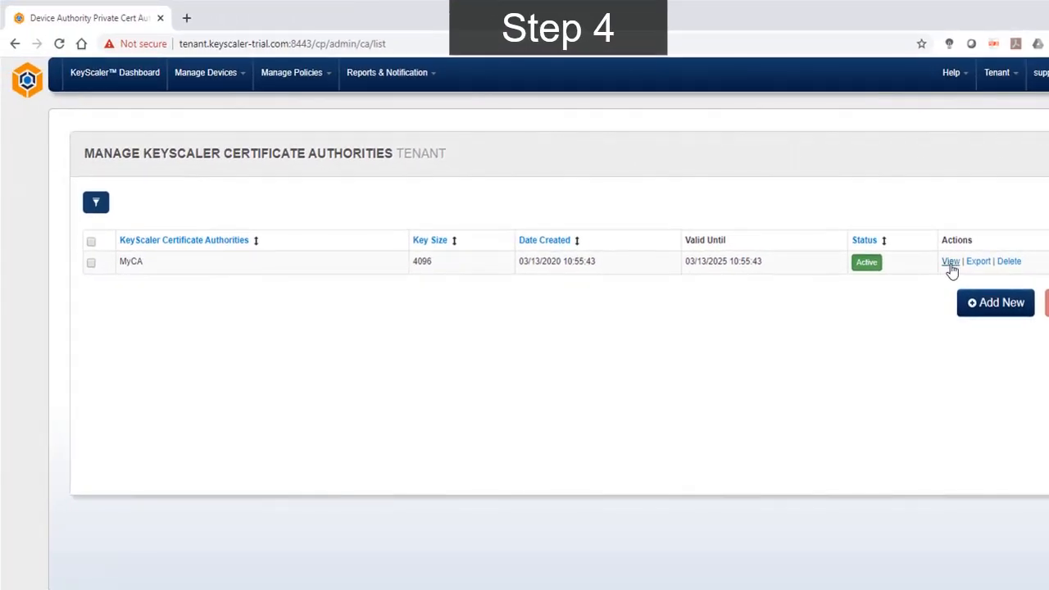
click(949, 263)
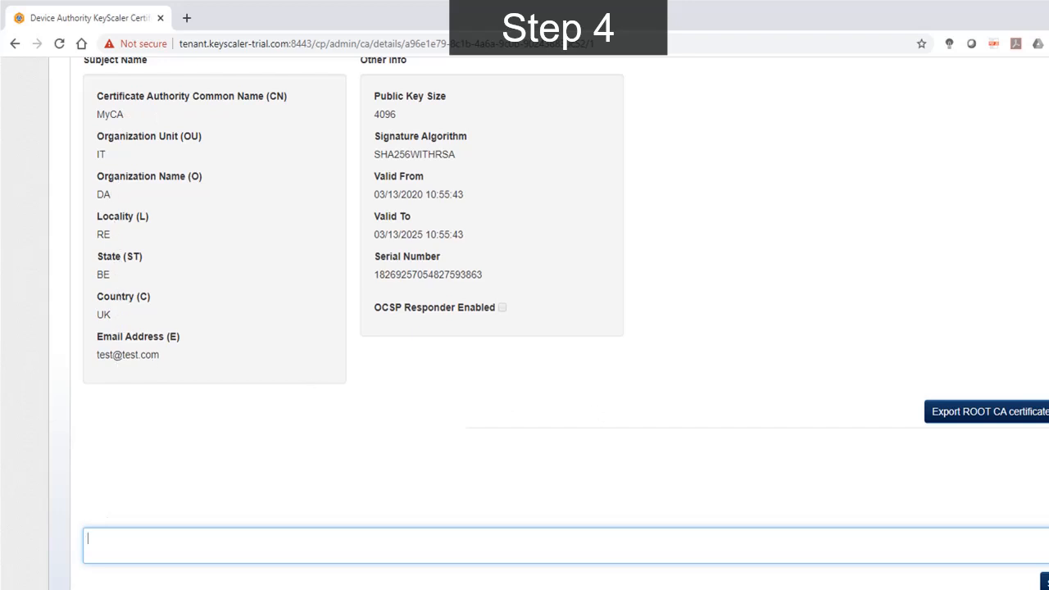
click(1046, 582)
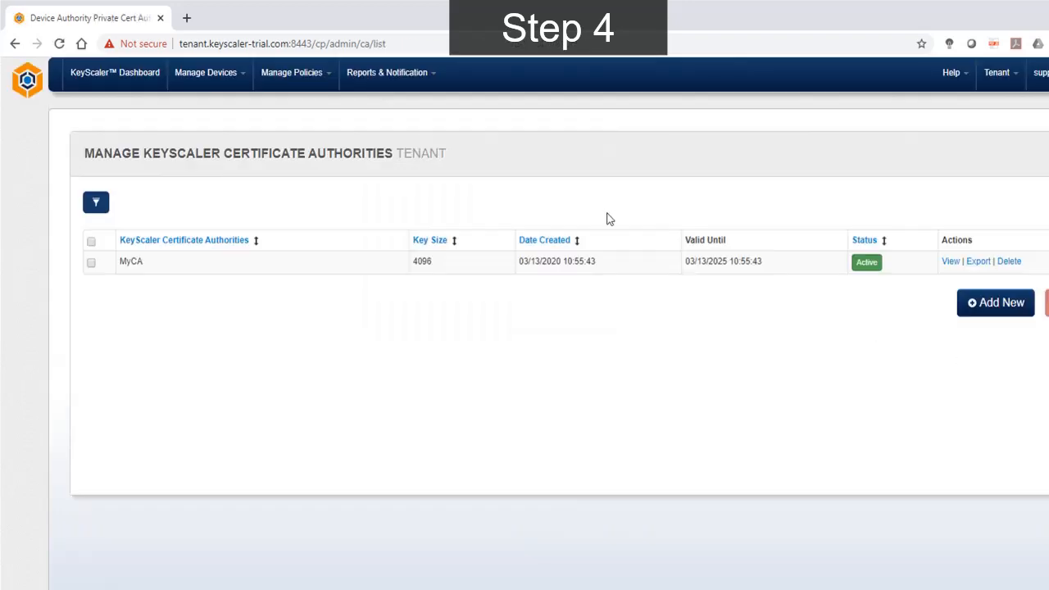
View the details and assigned policies of the MyDevices device group.
click(197, 73)
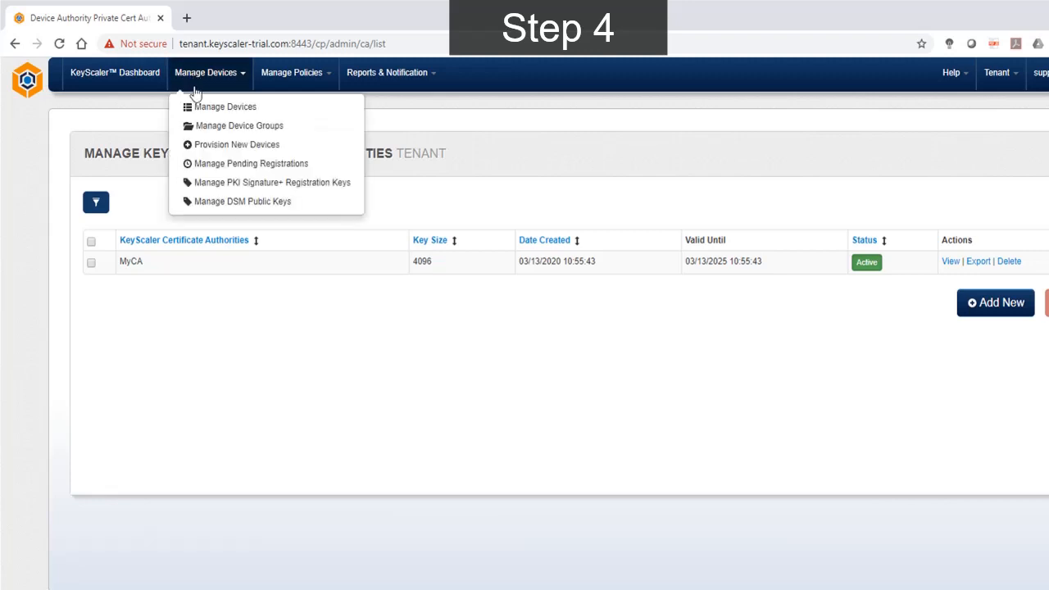
click(246, 131)
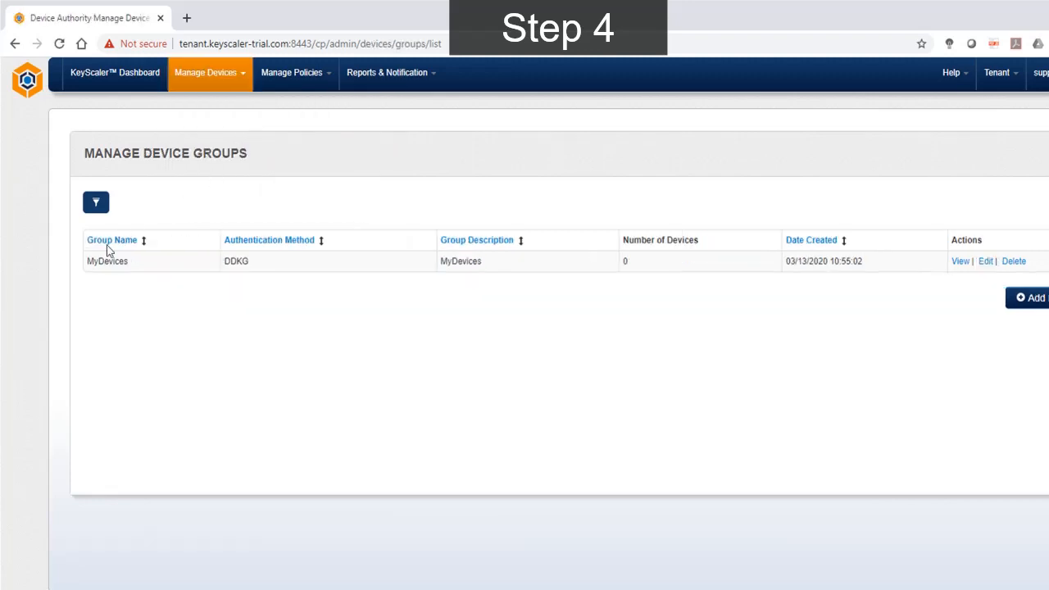
click(960, 261)
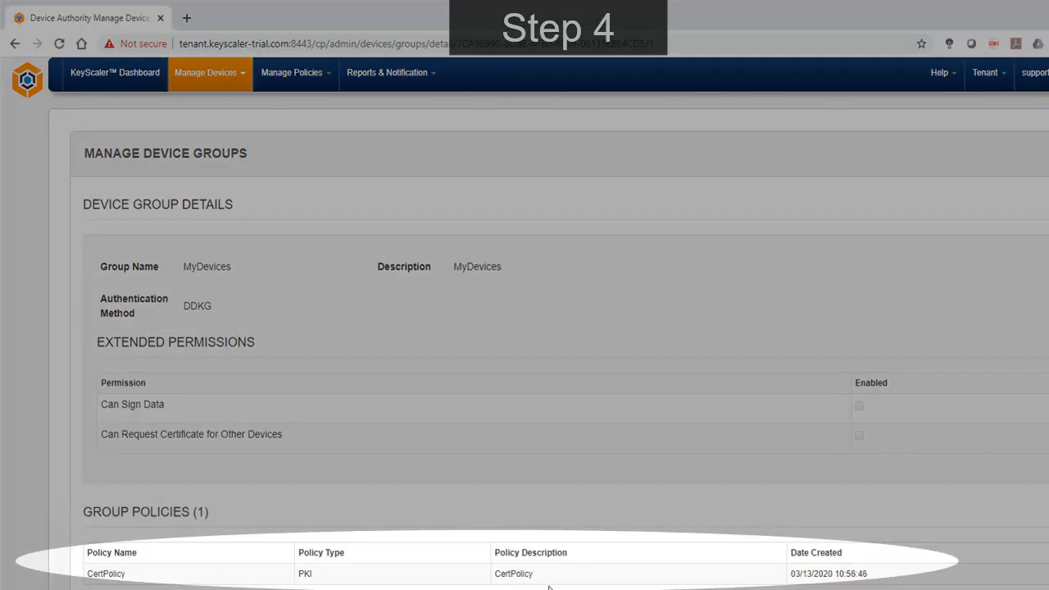
Edit the KeyScaler issued certificate policy CertPolicy, setting the on-device key and certificate directory to /usr/local/deviceauthority/certs/TLS.
click(293, 75)
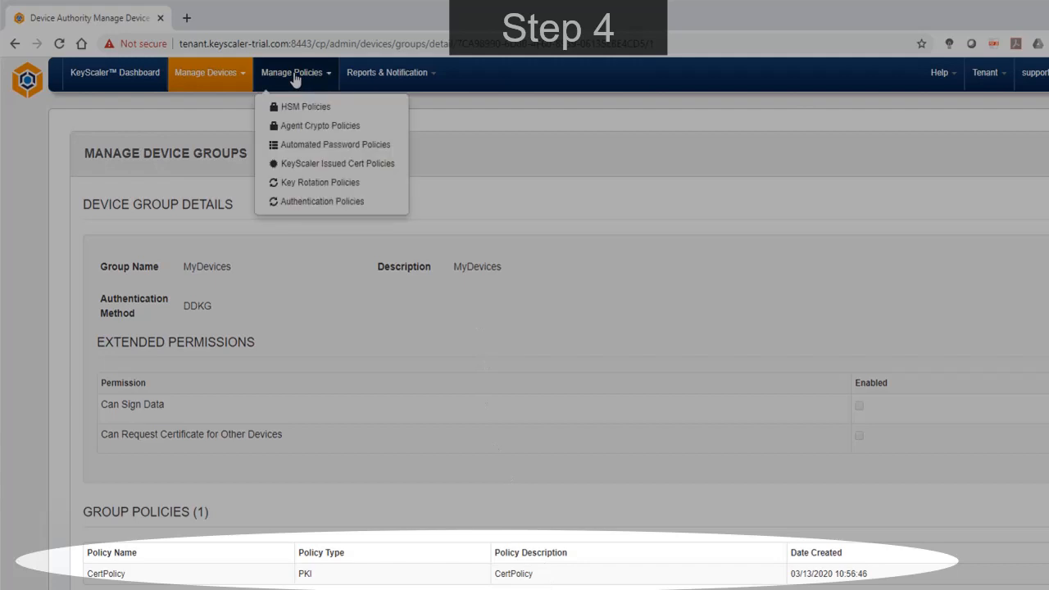
click(319, 165)
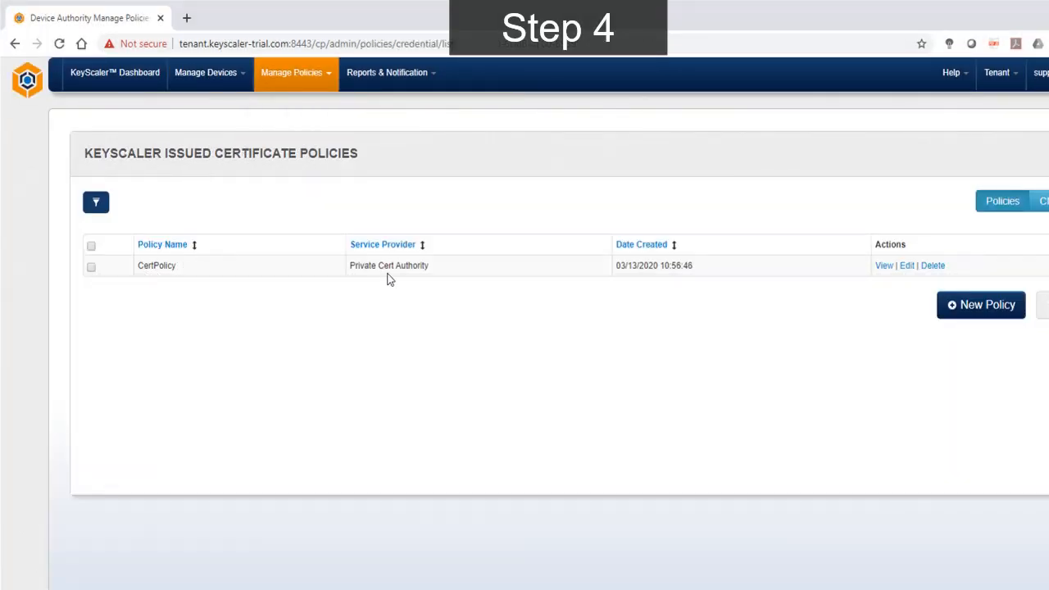
click(908, 266)
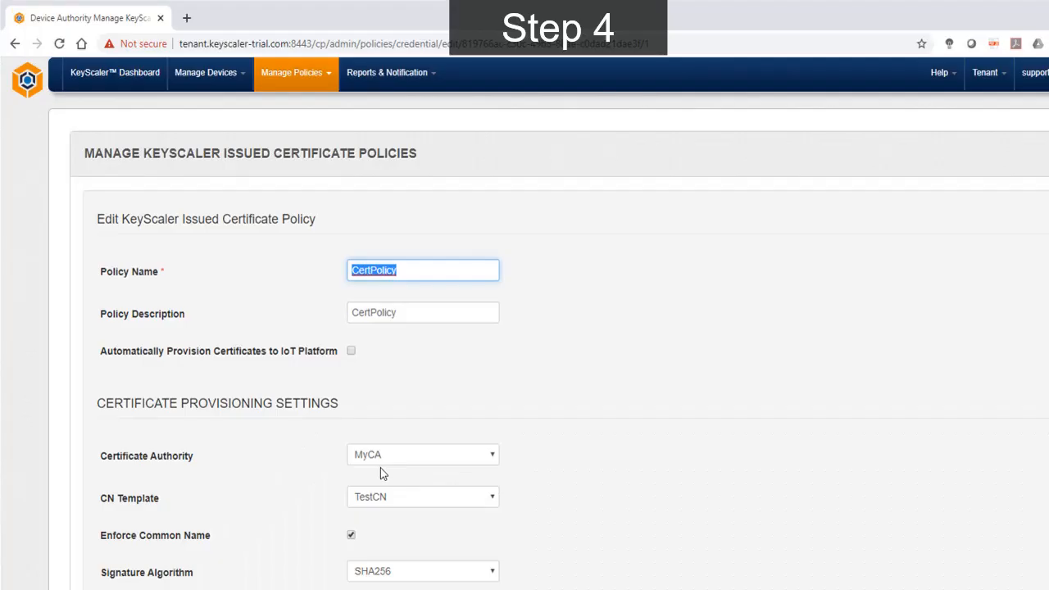
scroll(381, 469, down, 5)
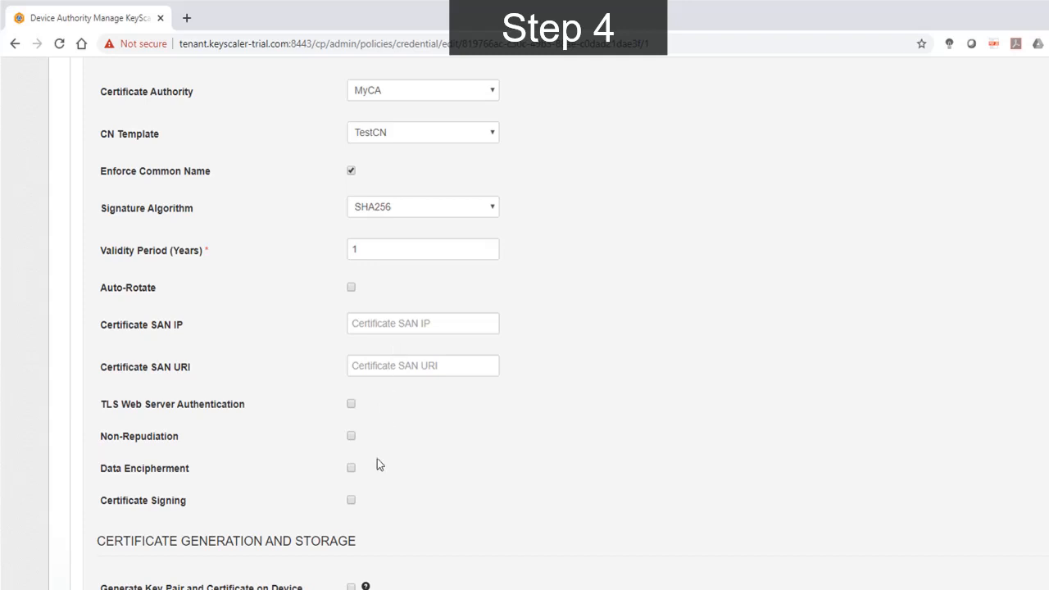
scroll(377, 461, down, 4)
drag(438, 328, 320, 334)
text(/usr/local/deviceauthority/certs/TLS)
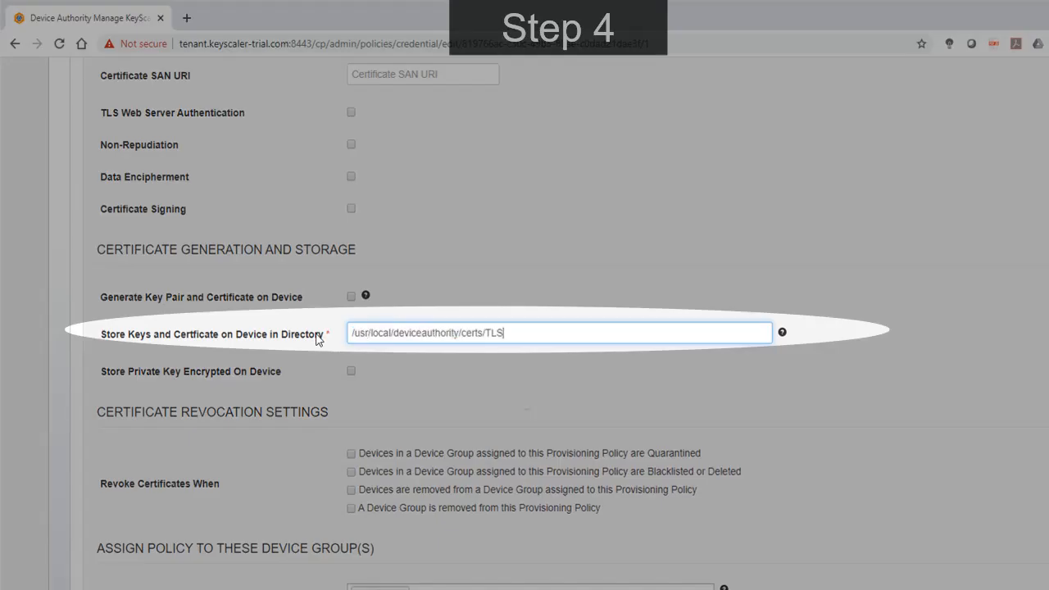
click(570, 246)
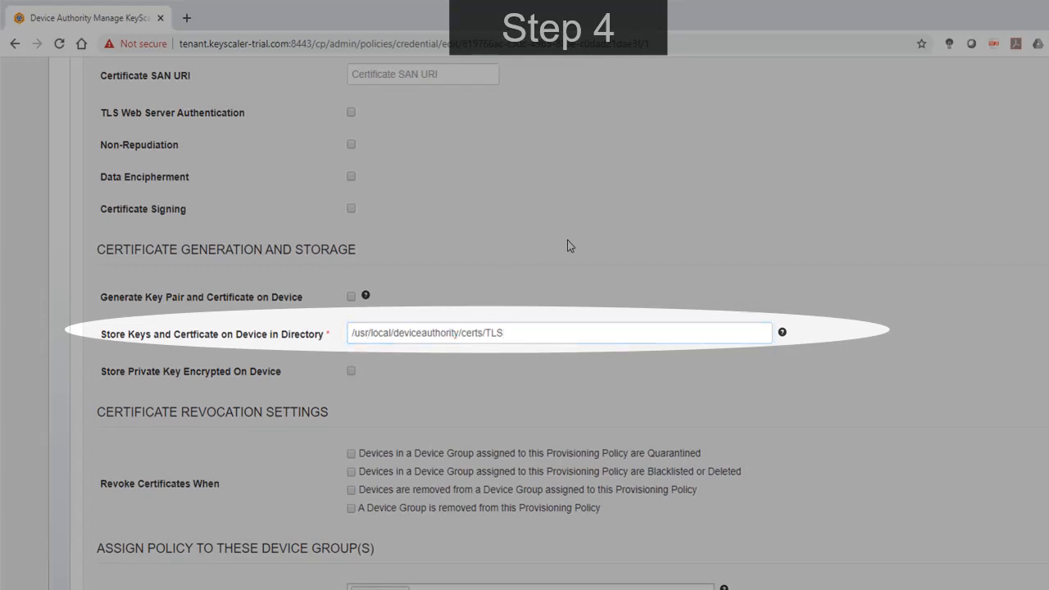
Enable all four certificate revocation conditions for CertPolicy, covering quarantined, blacklisted or deleted, removed devices and removed device groups, and save the policy.
click(350, 453)
click(350, 471)
click(350, 489)
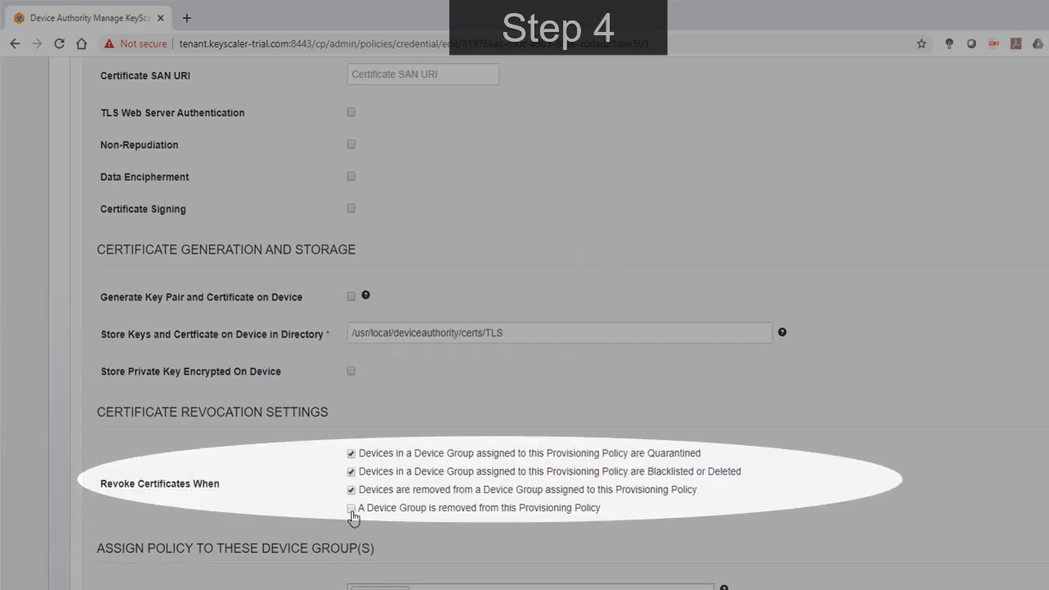
click(350, 508)
scroll(837, 586, down, 3)
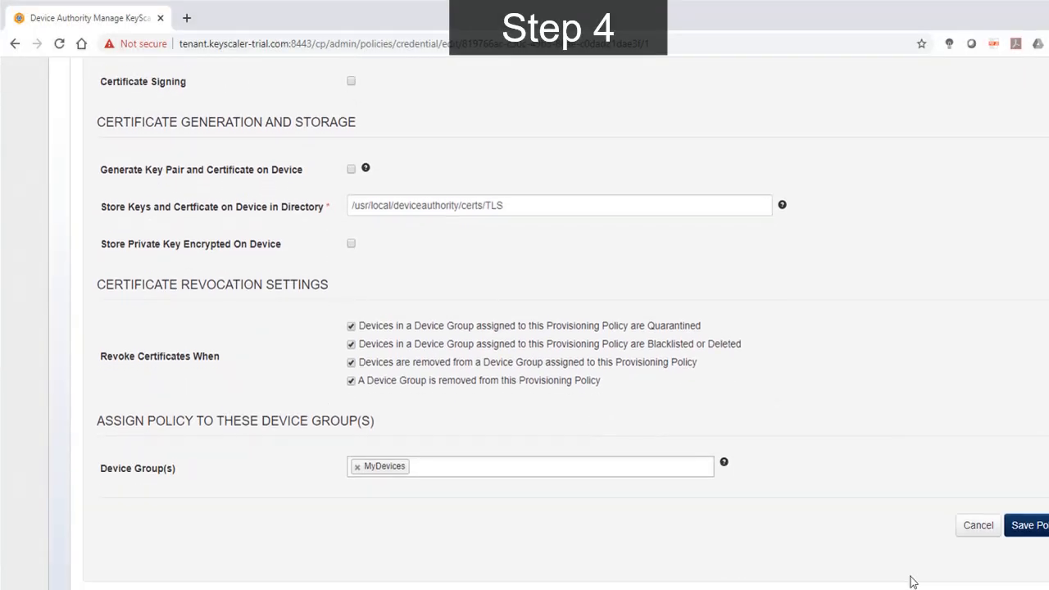
click(1021, 525)
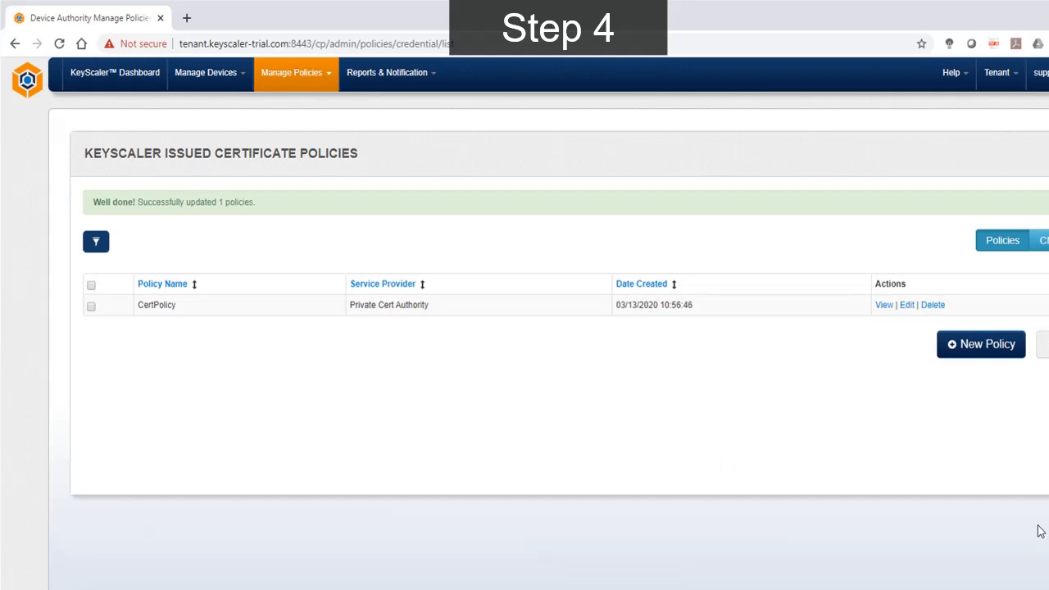
Start provisioning a new device and set its authorization identifier to myiotdevice1.
click(203, 81)
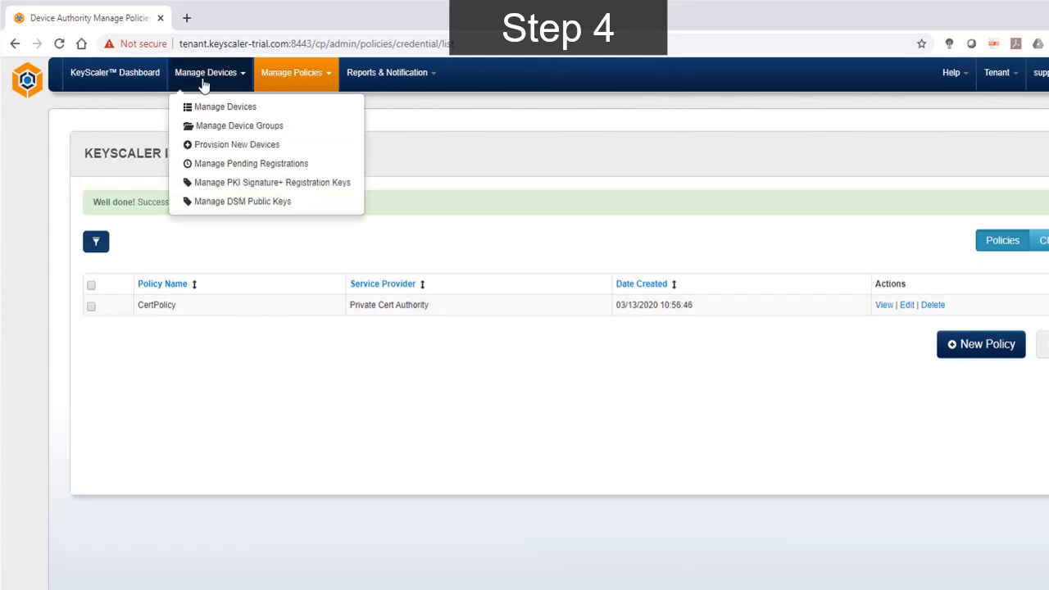
click(218, 145)
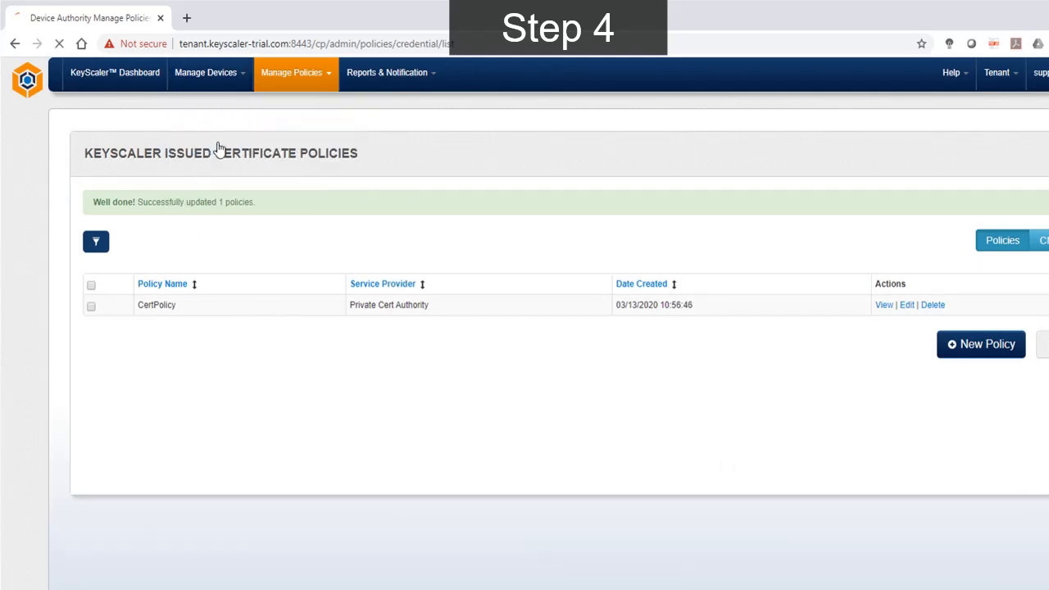
scroll(385, 221, down, 4)
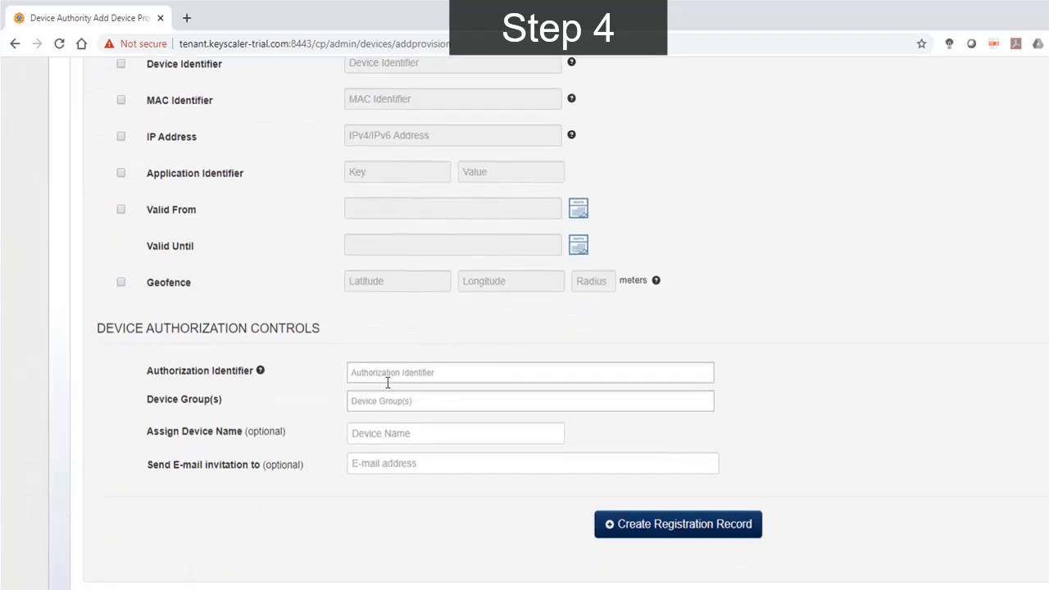
click(385, 376)
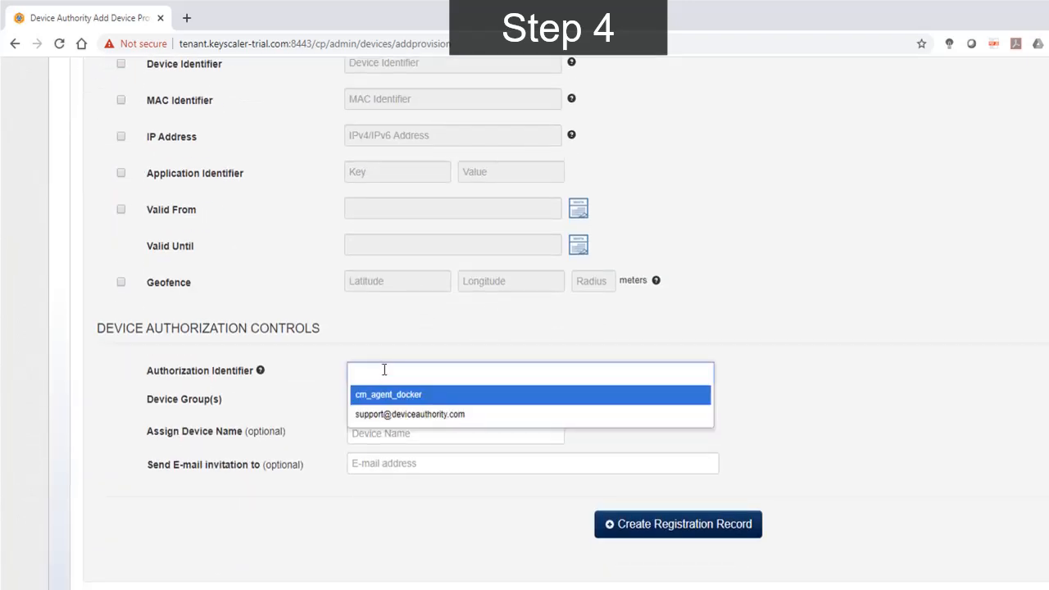
text(myiot)
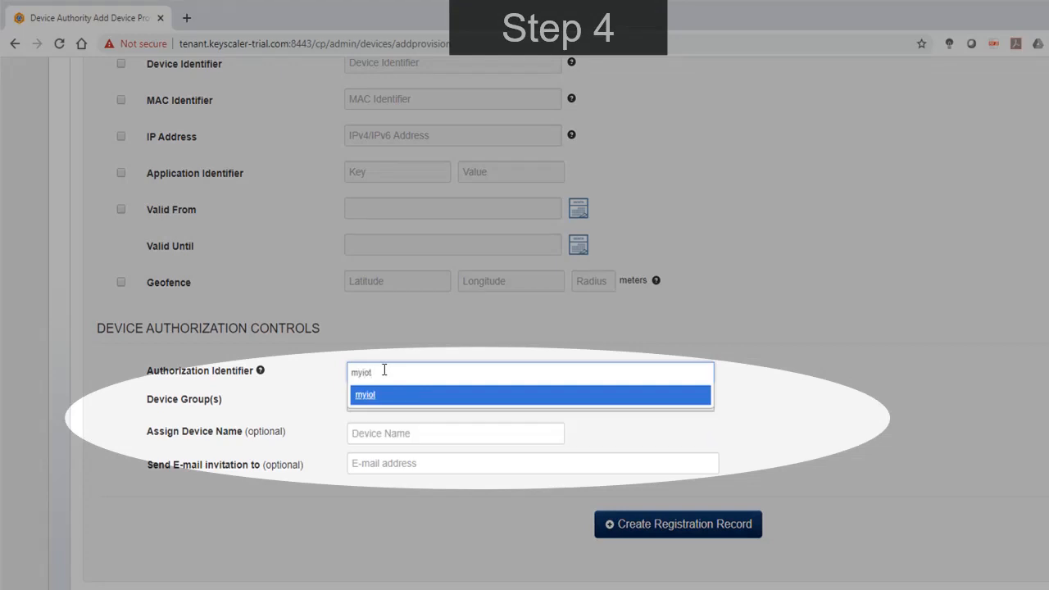
text(device1)
key(Return)
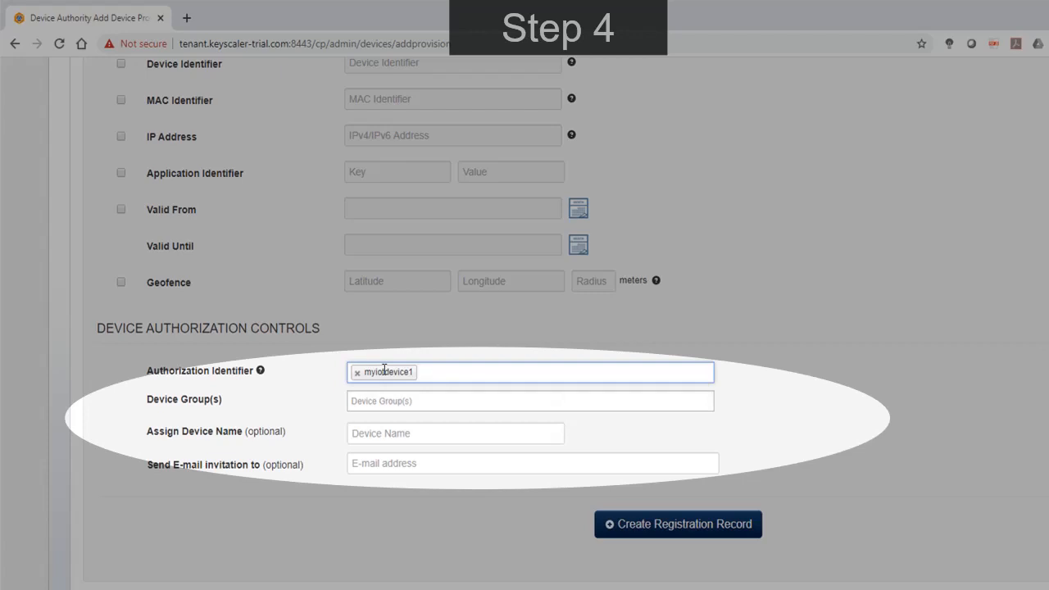
Assign the new device to the MyDevices group and name it My IoT Device 1.
click(387, 399)
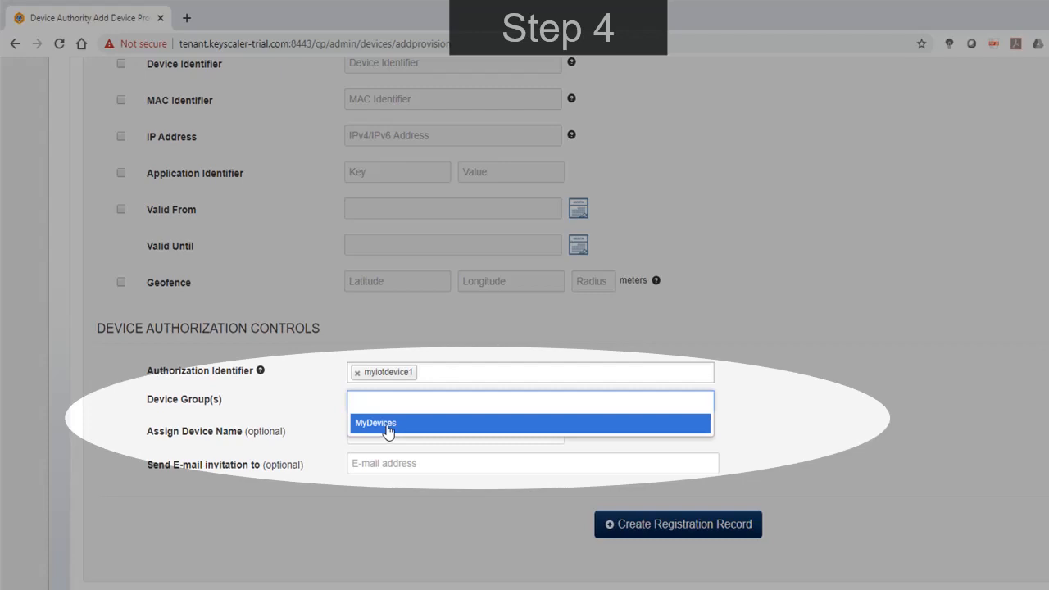
click(389, 423)
click(388, 432)
text(My IoT Device 1)
Enter the invitation recipient's e-mail address, create the registration record and open the list of devices pending registration.
click(361, 465)
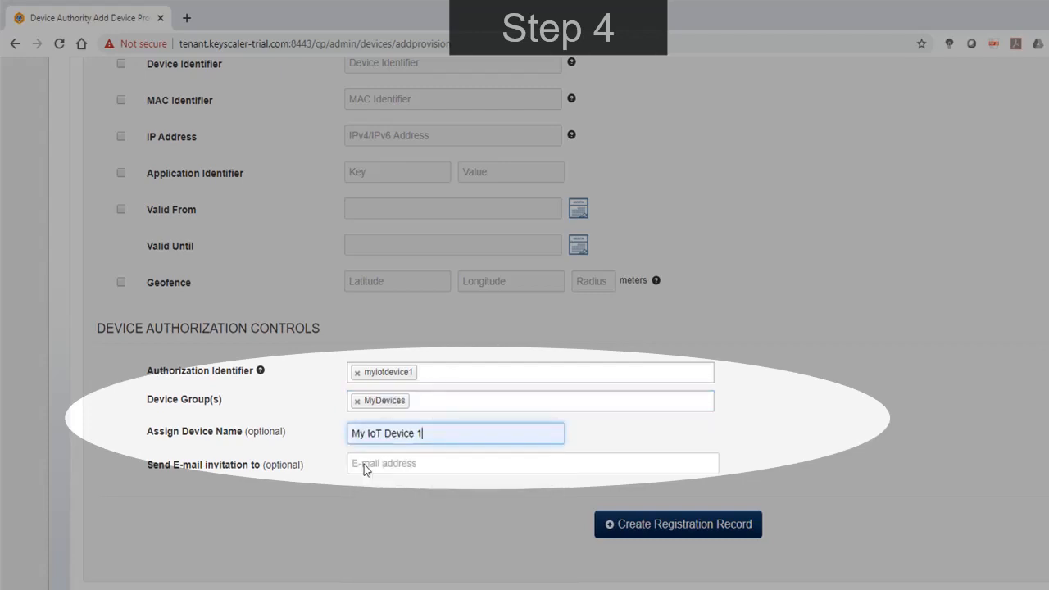
click(363, 465)
click(412, 536)
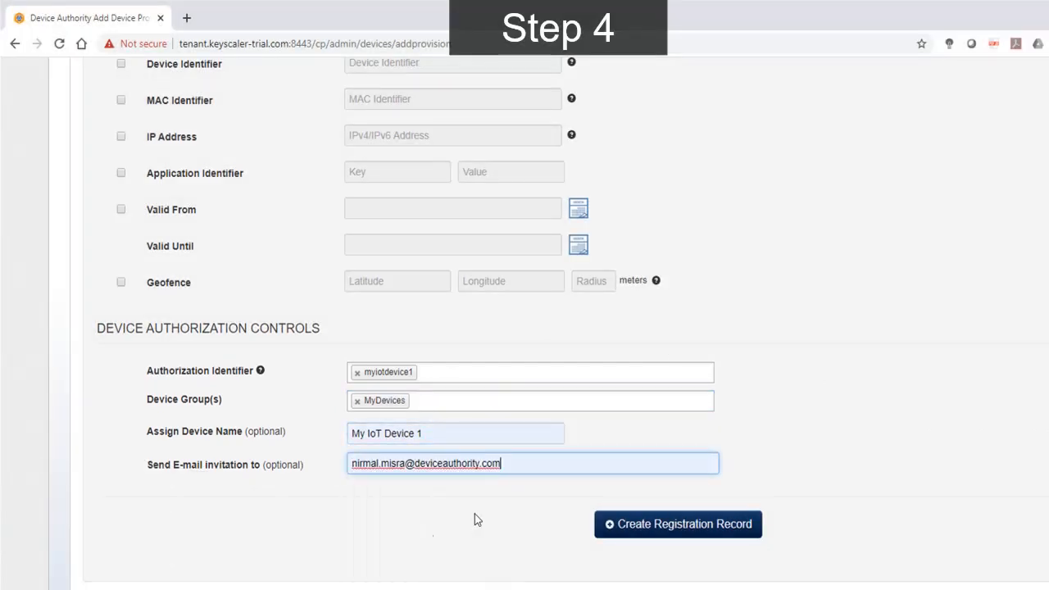
click(685, 526)
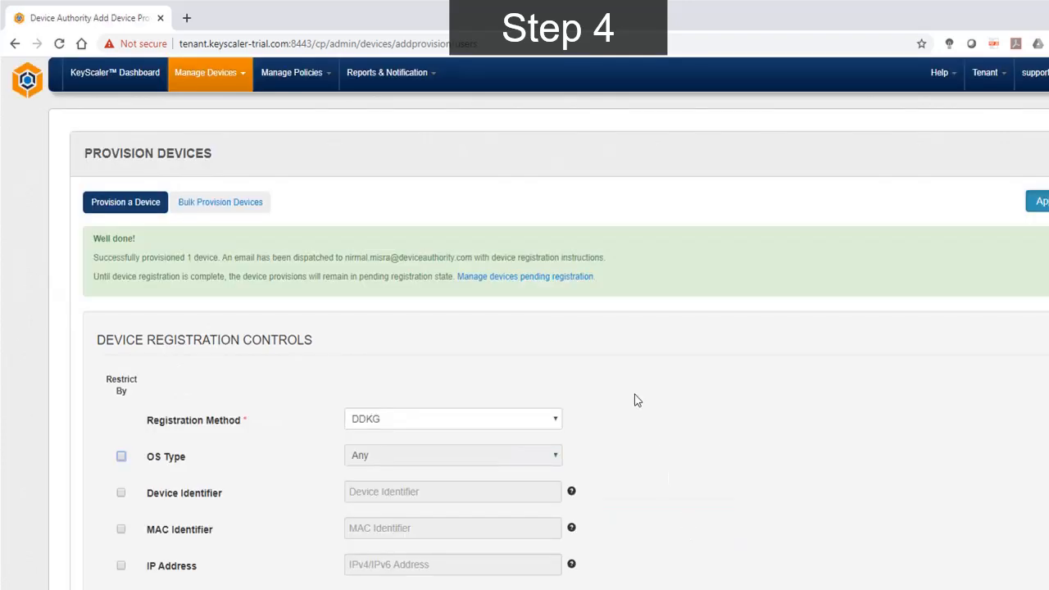
scroll(635, 394, up, 5)
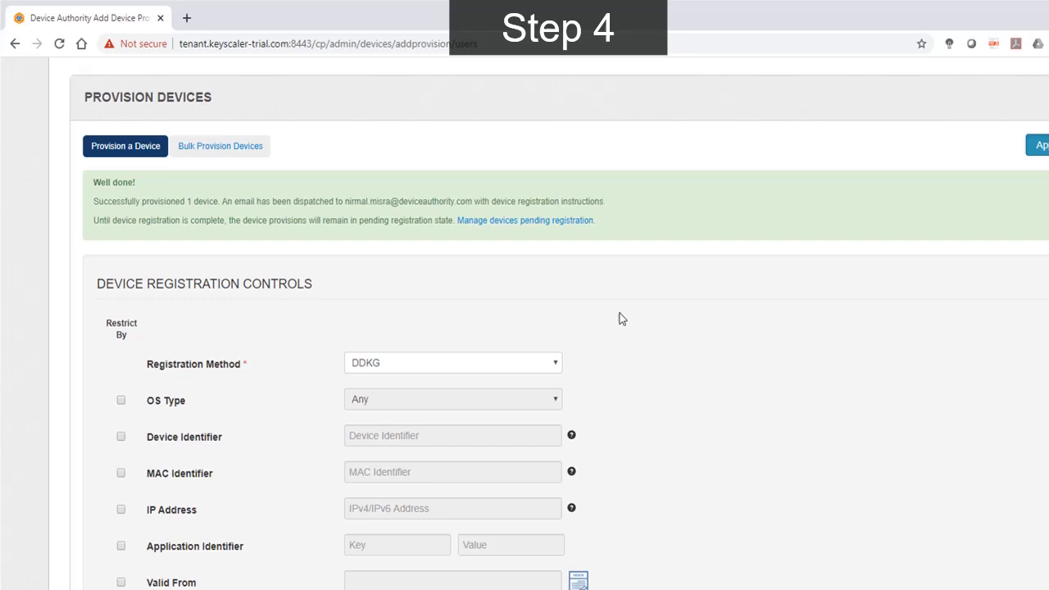
click(558, 221)
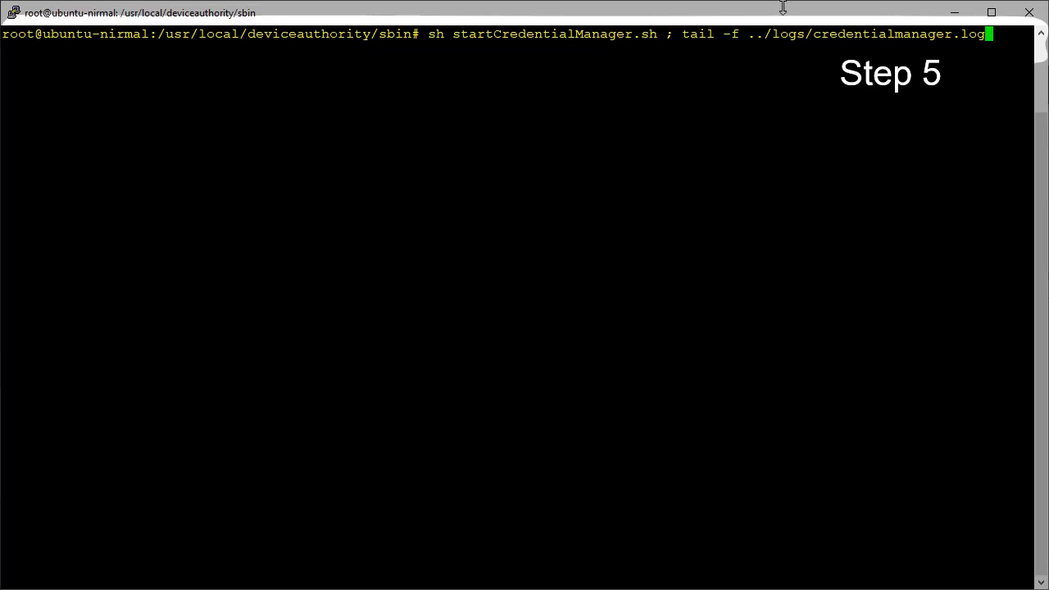
In the device's SSH terminal, run sh startCredentialManager.sh ; tail -f ../logs/credentialmanager.log, then stop following the log and clear the screen.
key(Return)
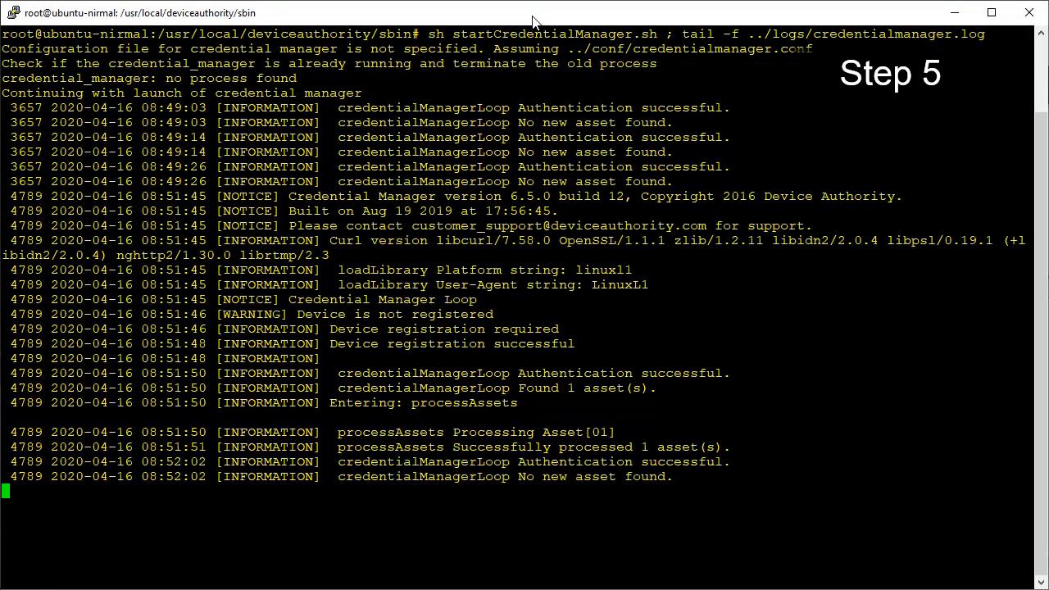
key(ctrl+c)
text(clear)
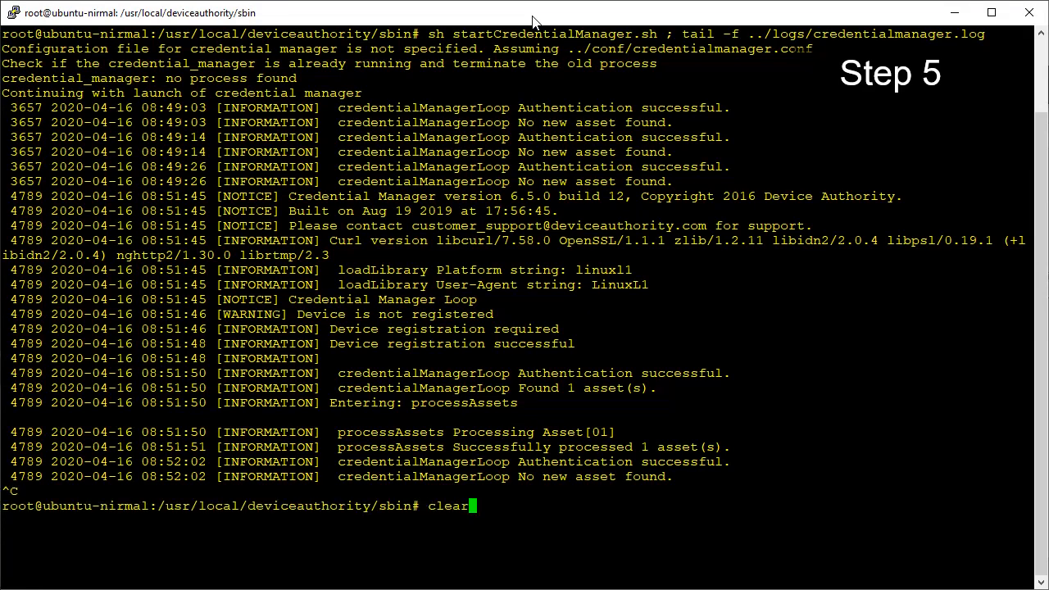
key(Return)
List the ../certs/ directory in detail with ls -al and print the contents of ../certs/TLS.cert.
text(ls -al ../certs/)
key(Return)
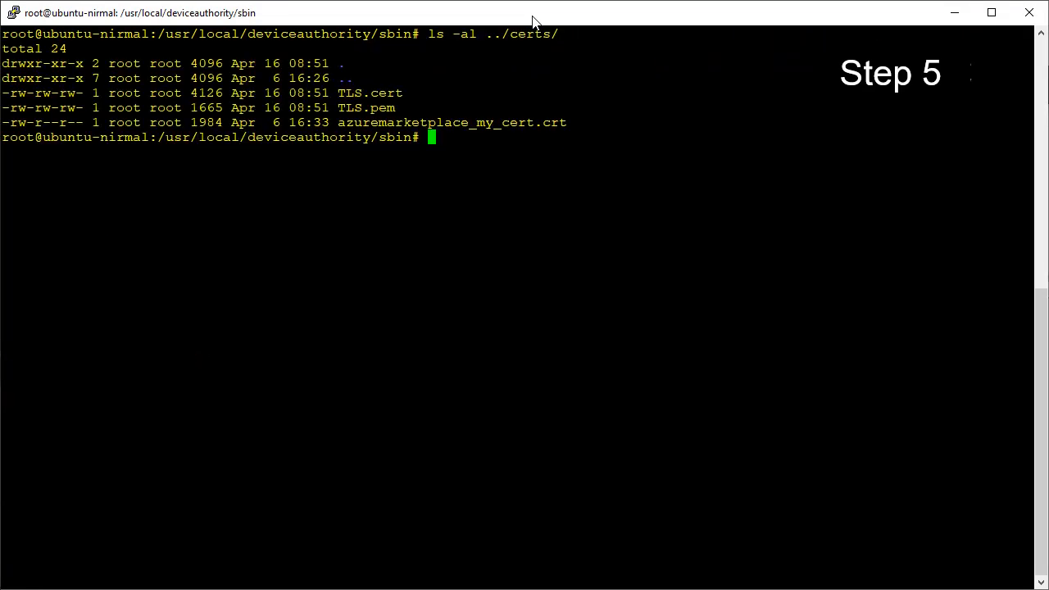
text(cat ../certs/TLS.cert)
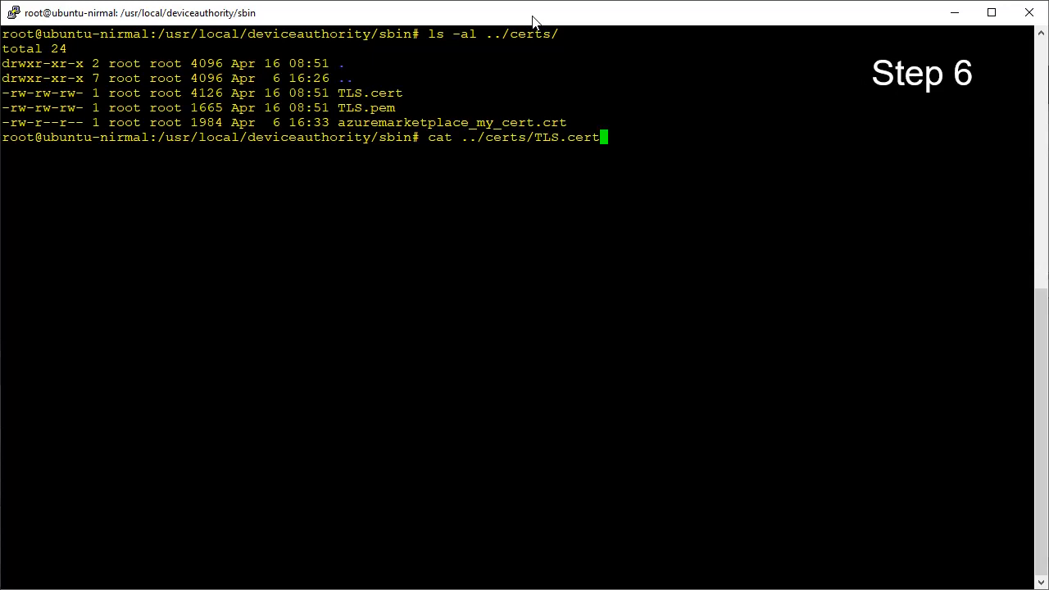
key(Return)
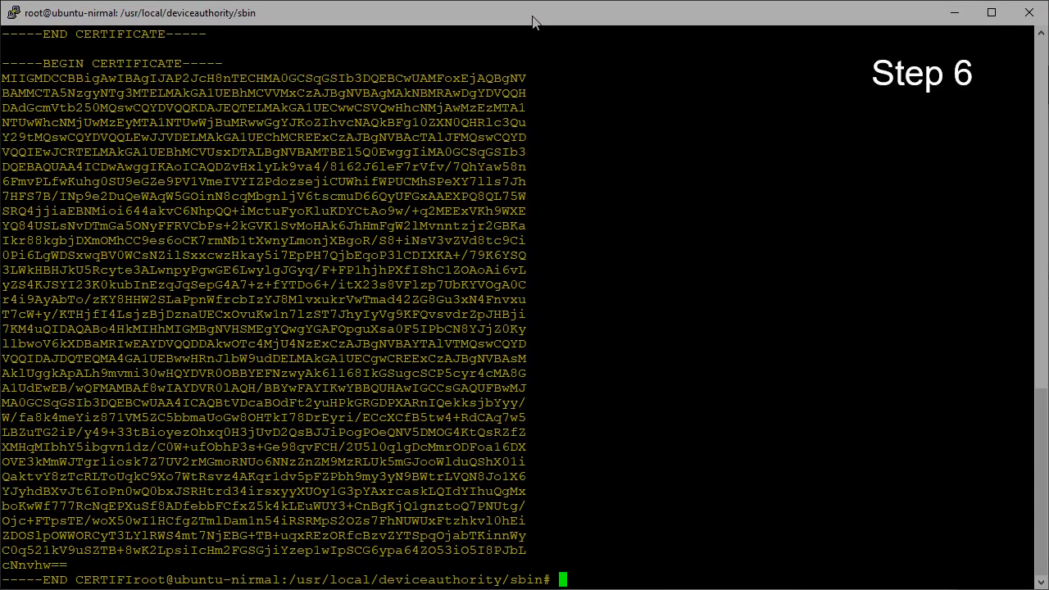
Decode the certificate with openssl x509 -text -in ../certs/TLS.cert -noout and examine its Issuer and Subject lines.
text(openssl x509 -text -in ../certs/TLS.cert -noout)
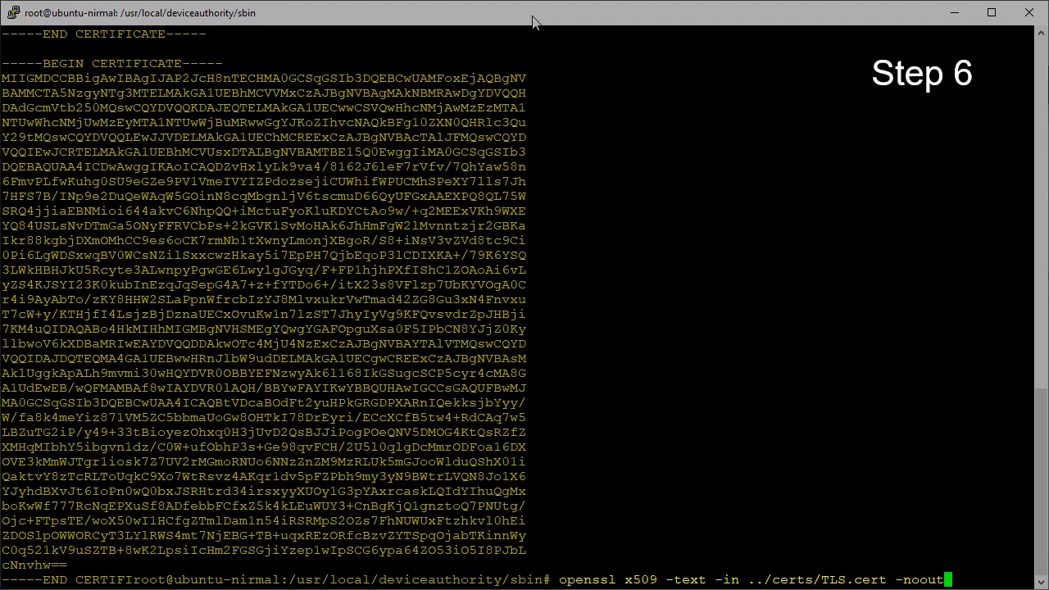
key(Return)
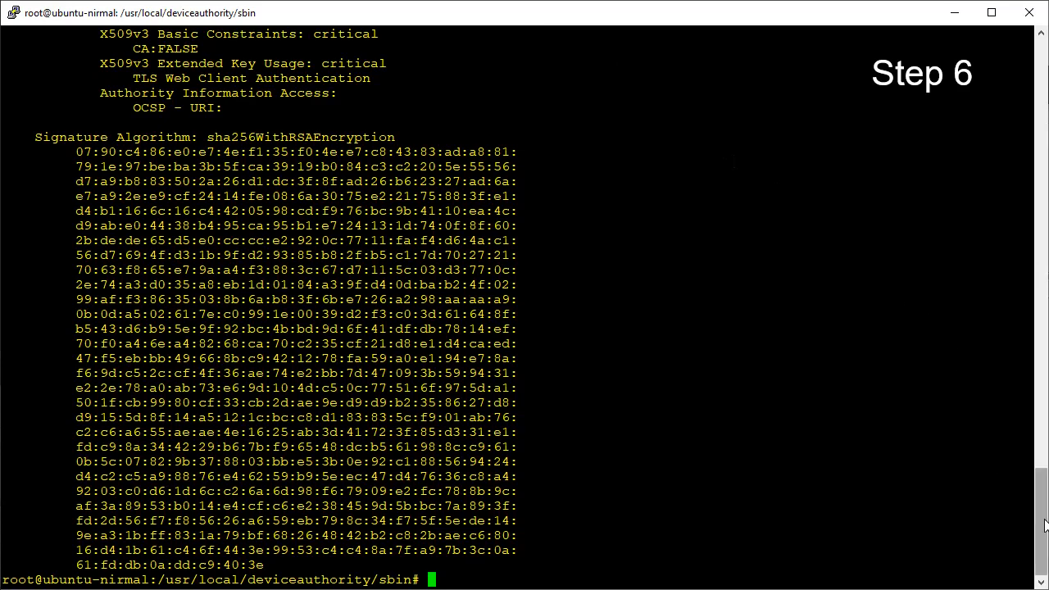
drag(1045, 525, 1045, 391)
drag(64, 196, 795, 197)
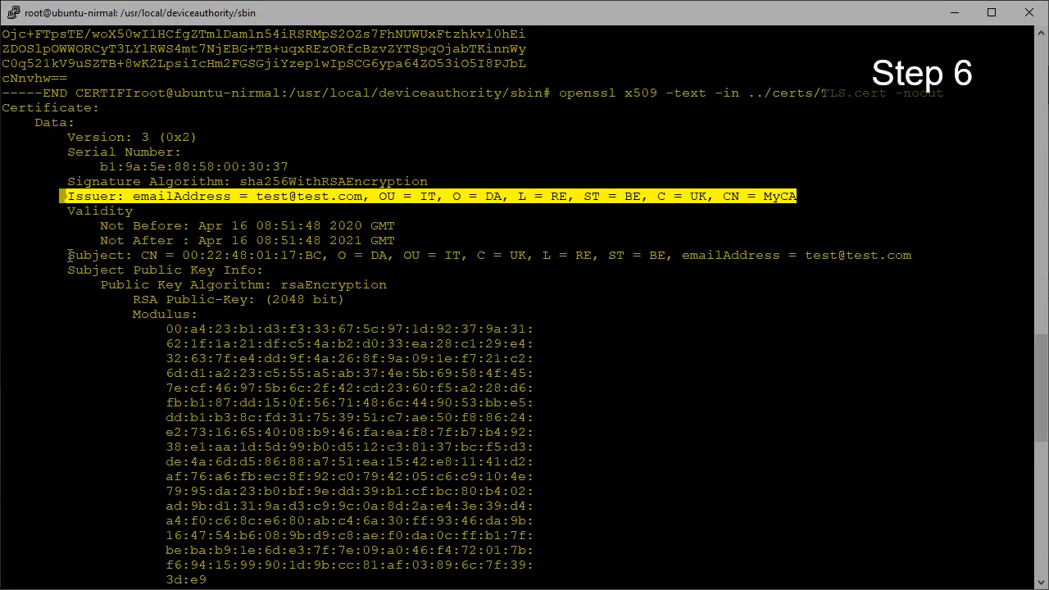
drag(68, 254, 913, 257)
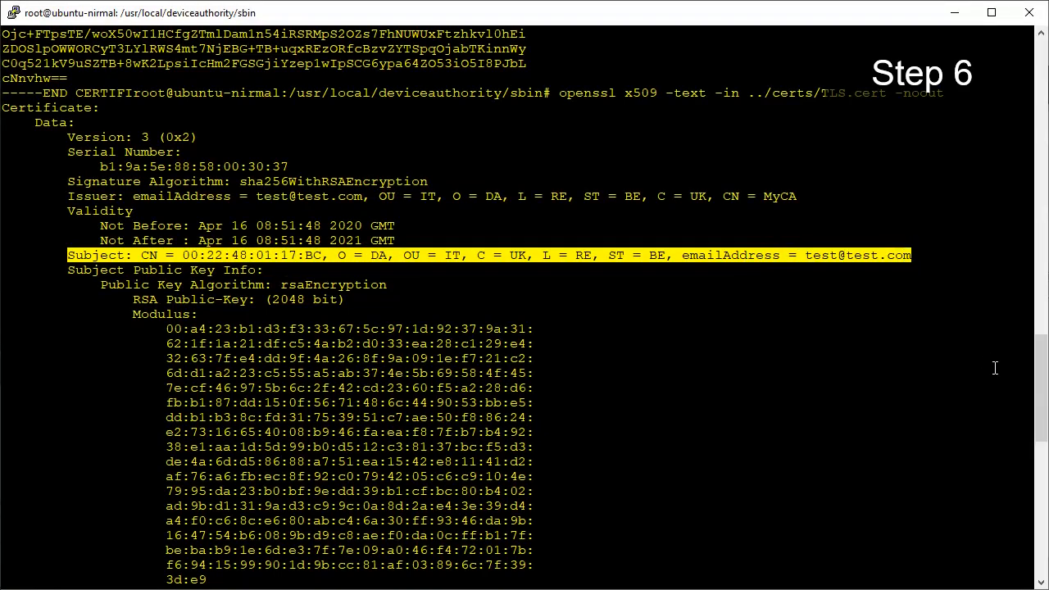